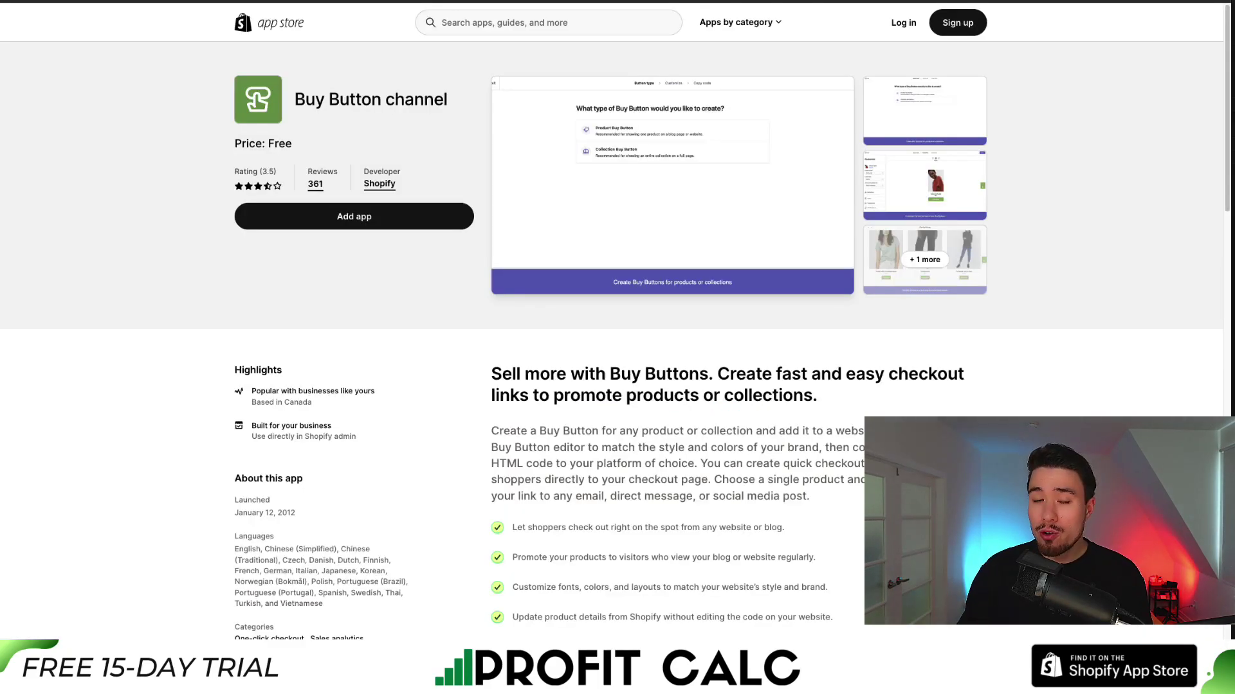
Review the Buy Button channel listing, highlighting the app name and its checkout-links tagline
drag(305, 101, 415, 100)
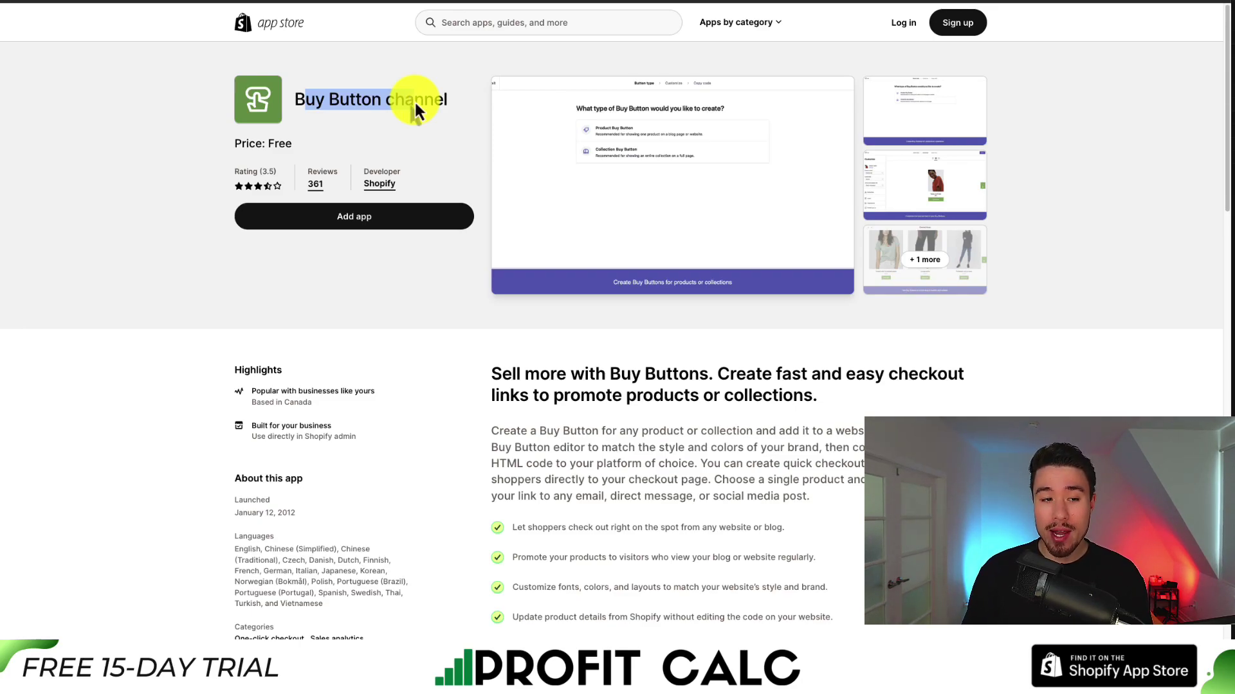
drag(813, 372, 825, 399)
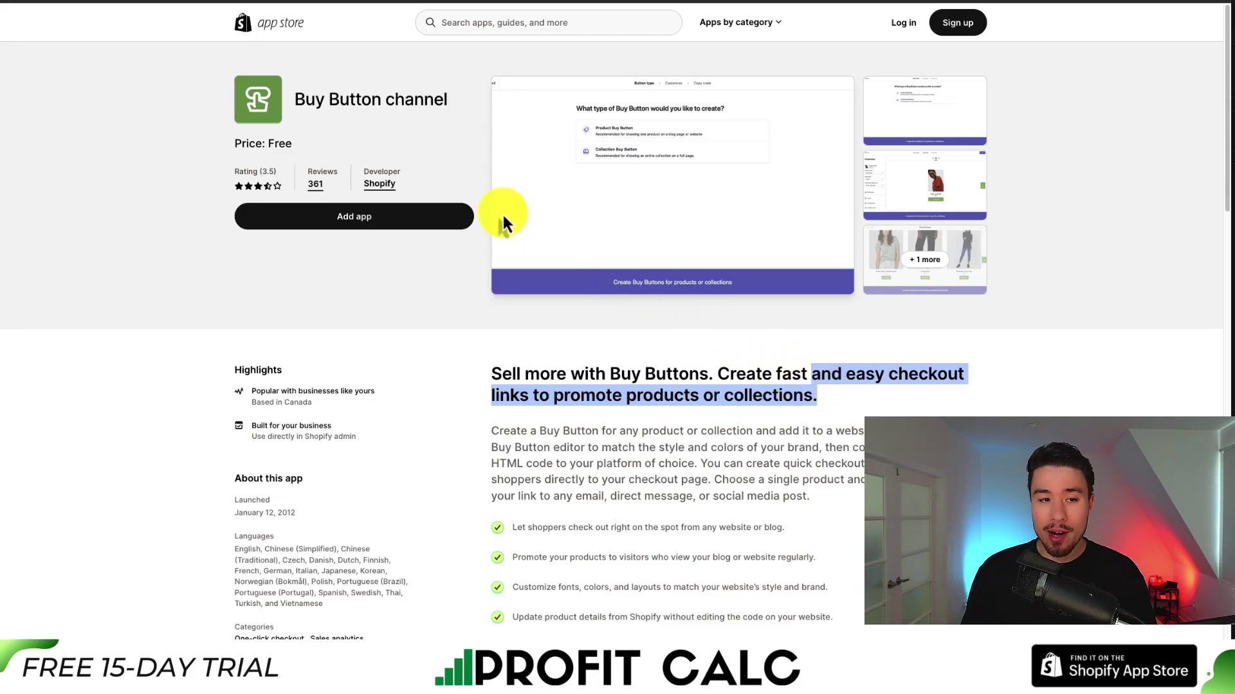
drag(294, 101, 439, 101)
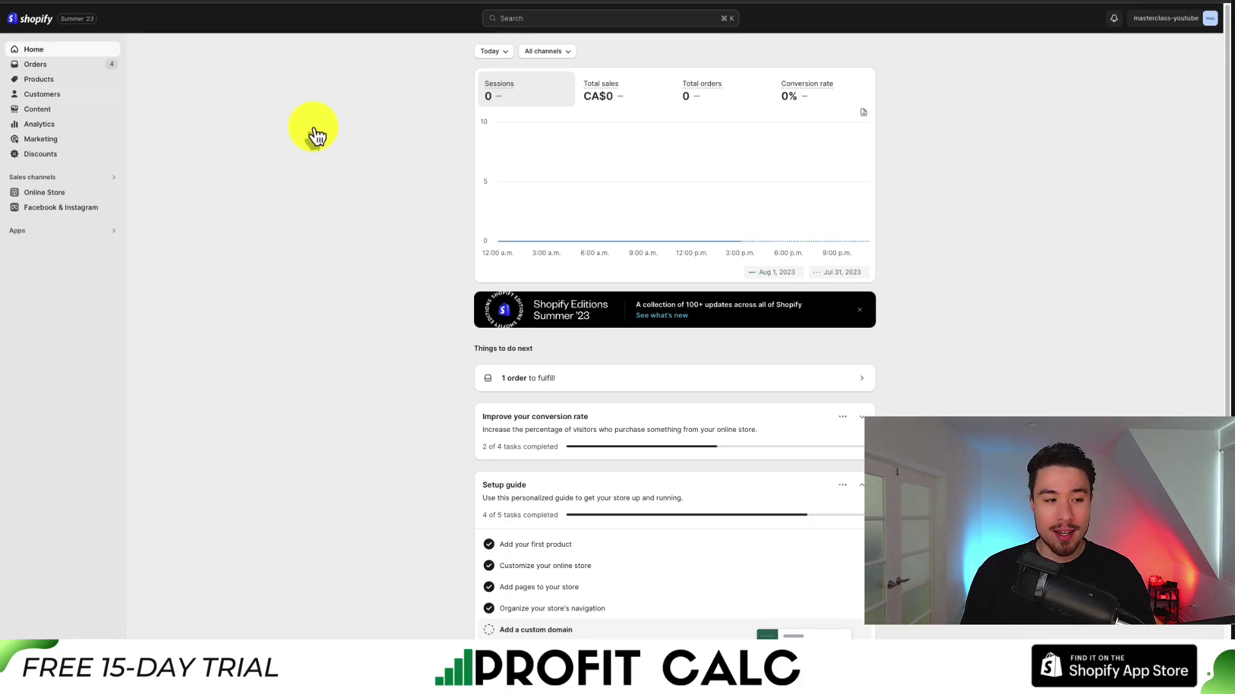
Search admin for 'buy', open the Buy Button channel, and begin creating a Buy Button
click(59, 238)
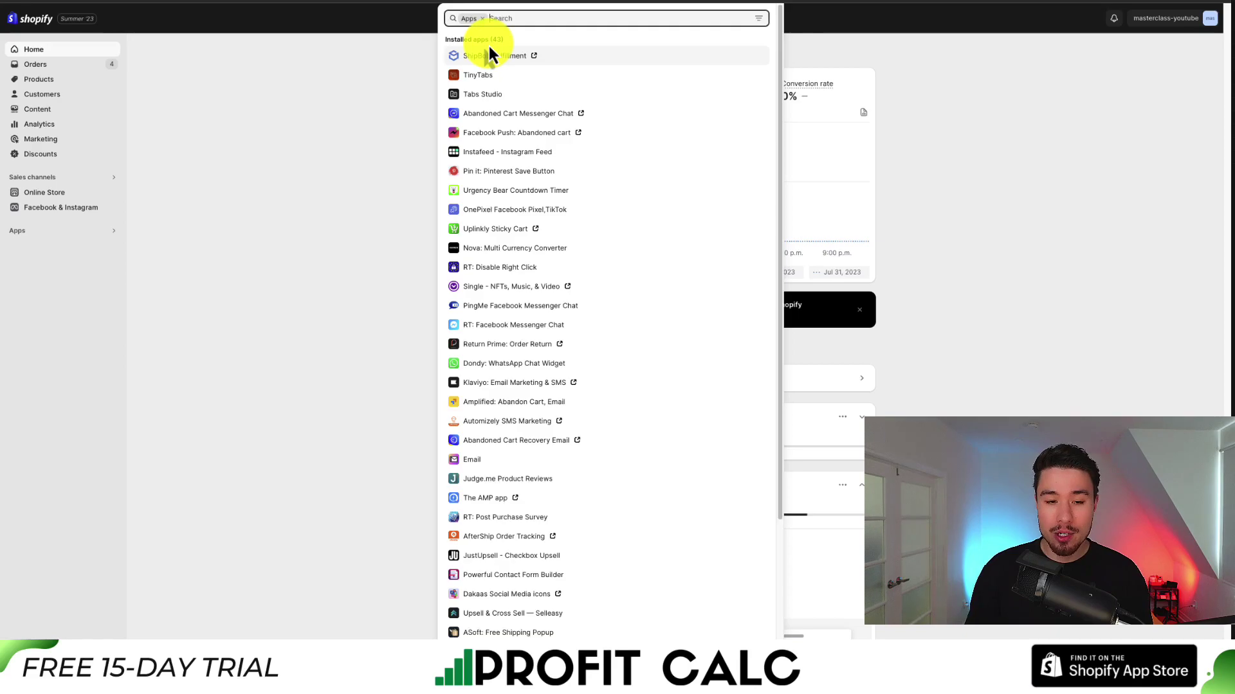
text(buy)
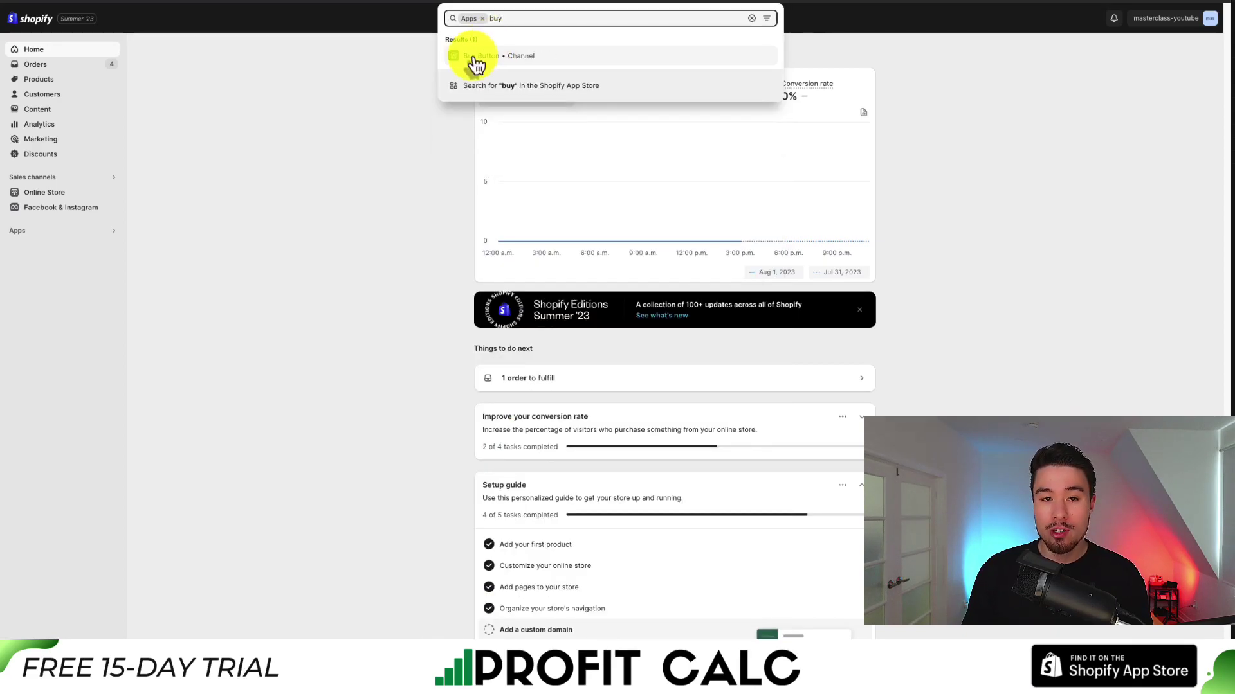
click(478, 59)
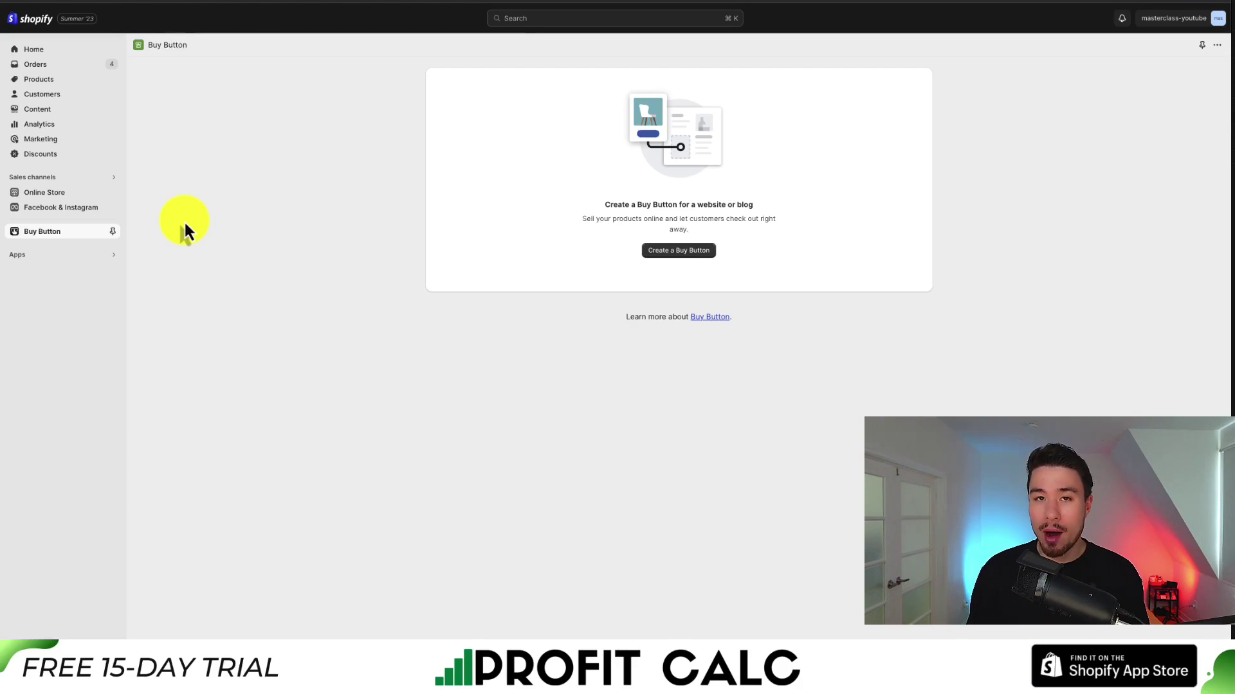
click(666, 252)
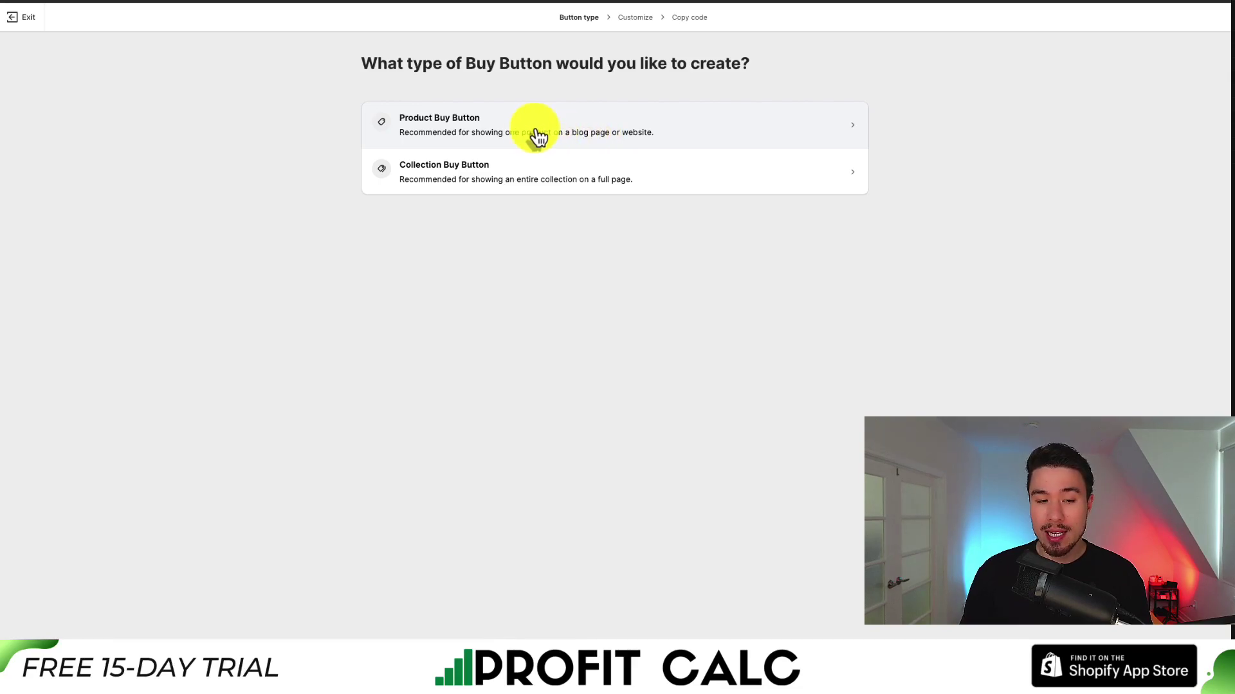
Create a Product Buy Button with Outdoor Camping Bag as the selected product
click(441, 129)
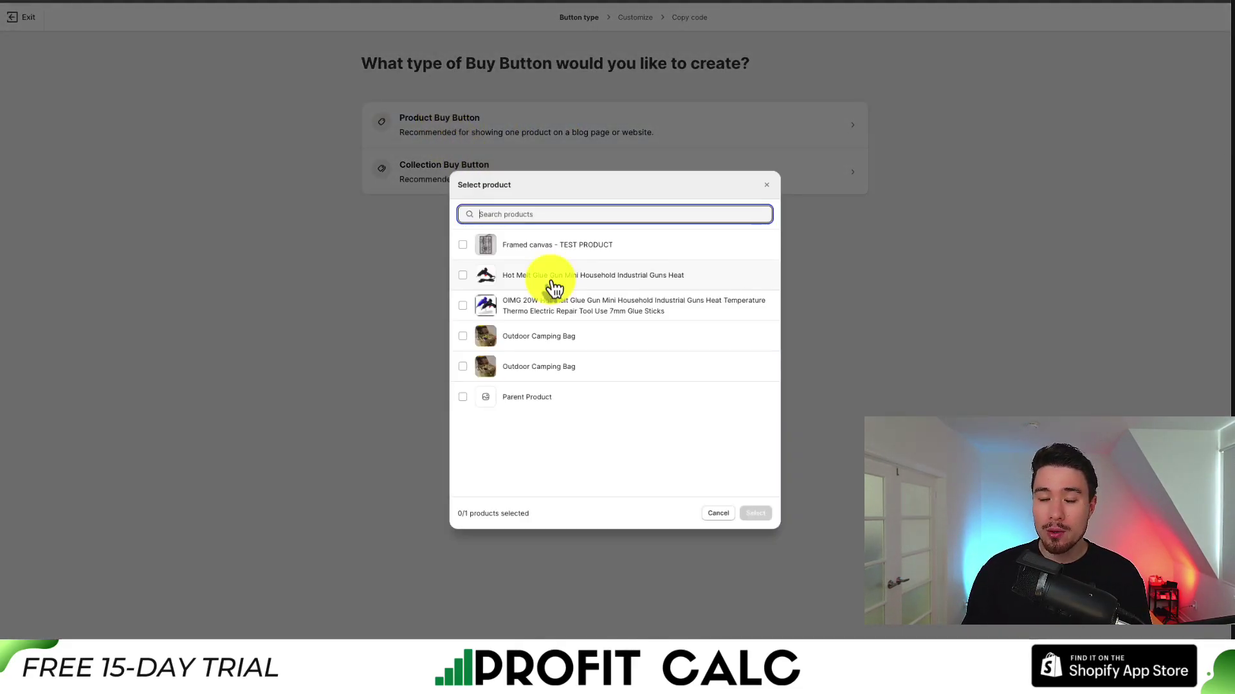
click(463, 338)
click(755, 513)
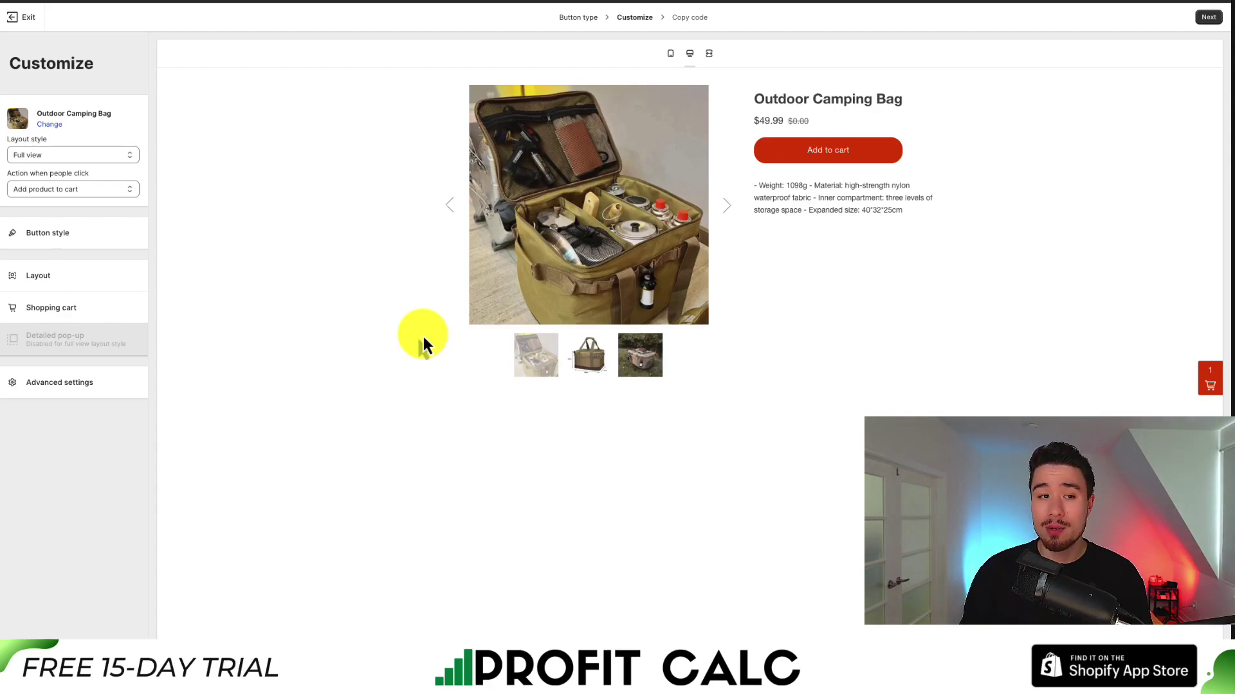
Try the Basic and Classic layouts, then settle on Full view and browse product photos
click(76, 158)
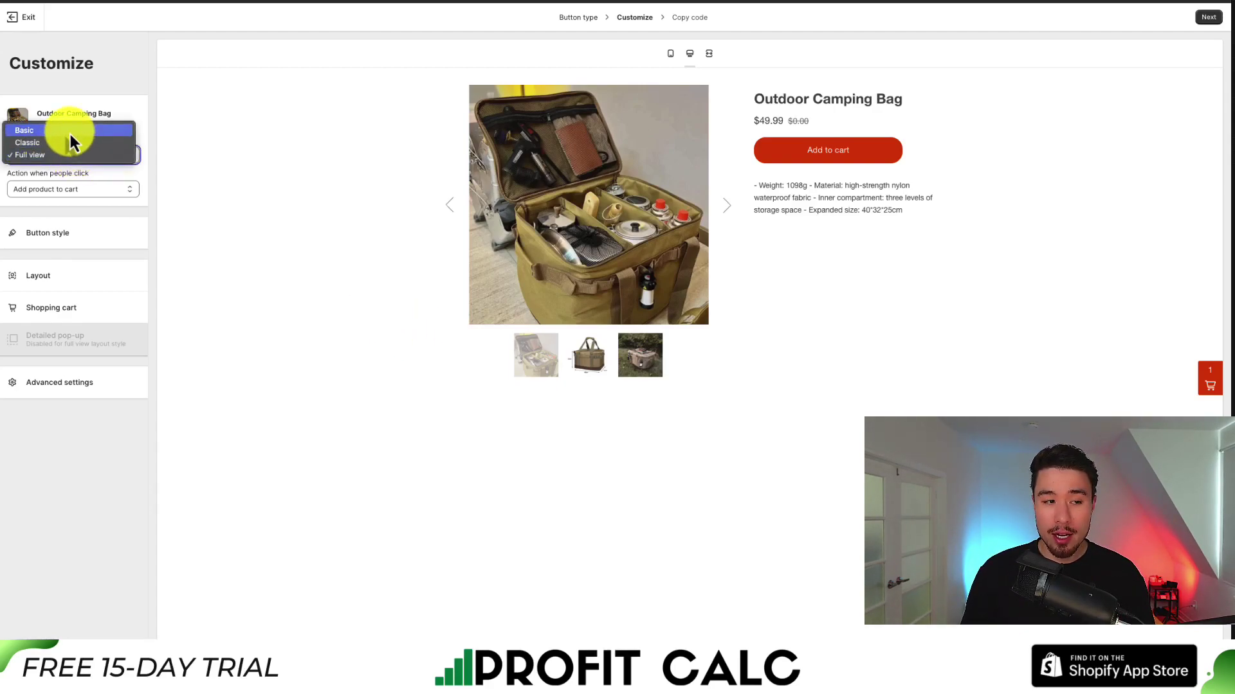
click(70, 132)
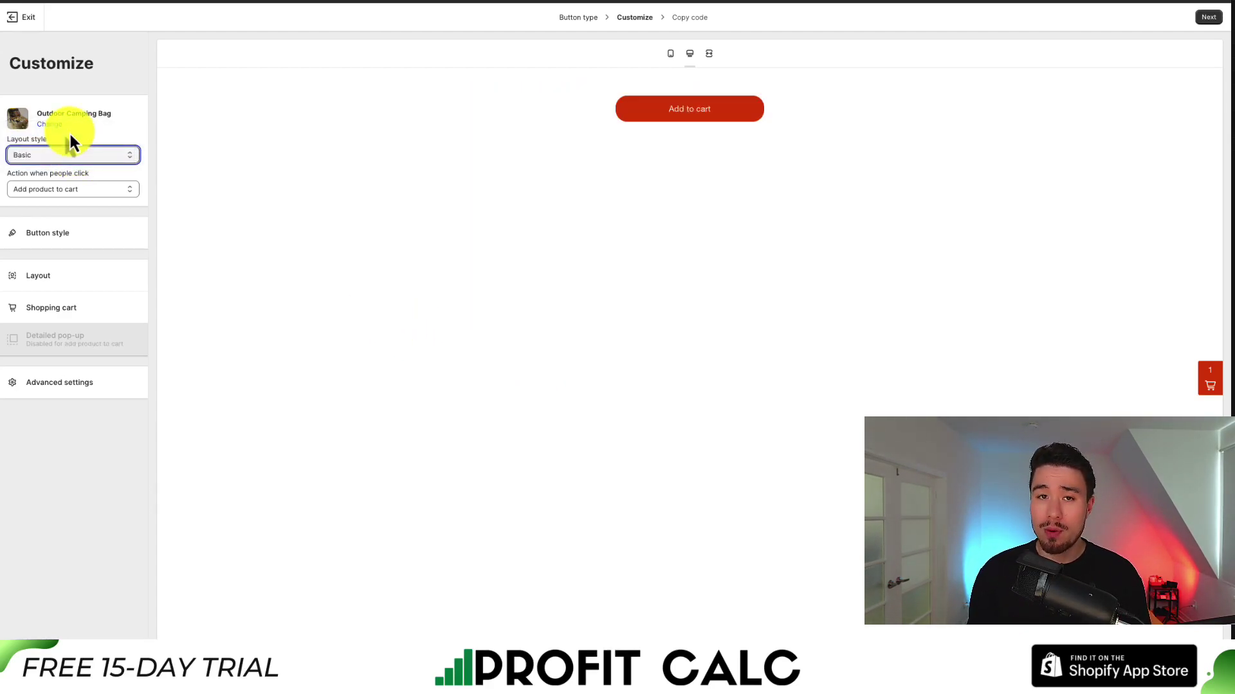
click(49, 158)
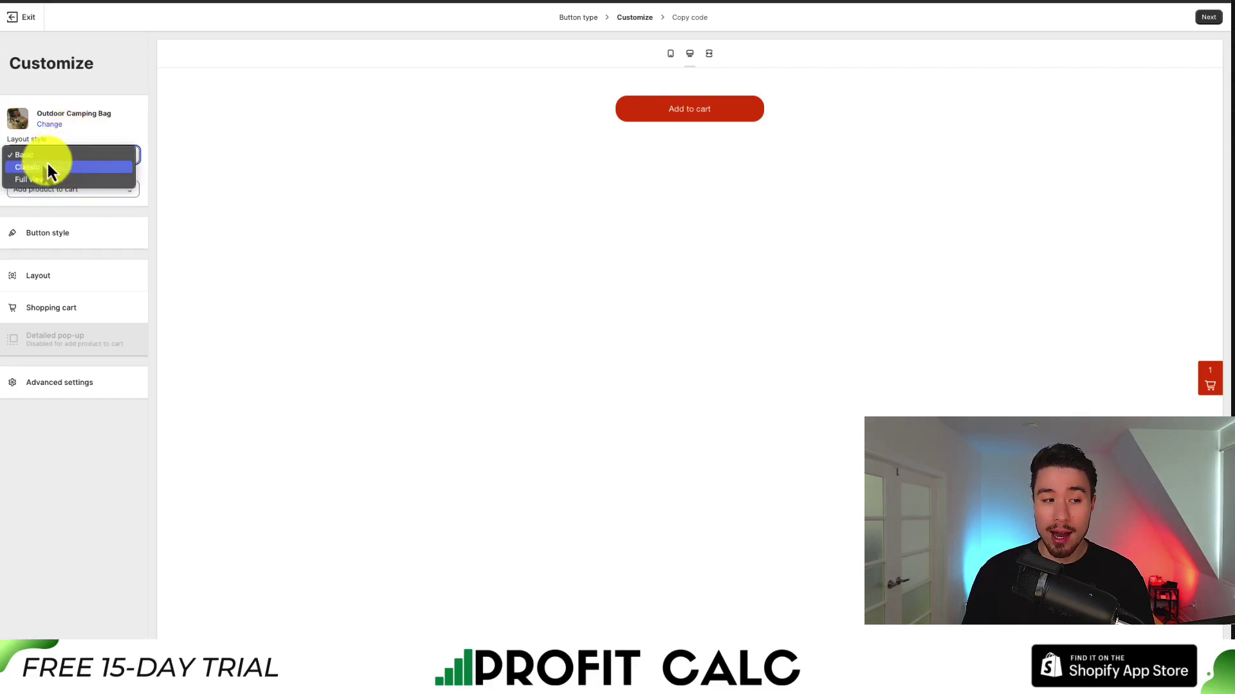
click(48, 167)
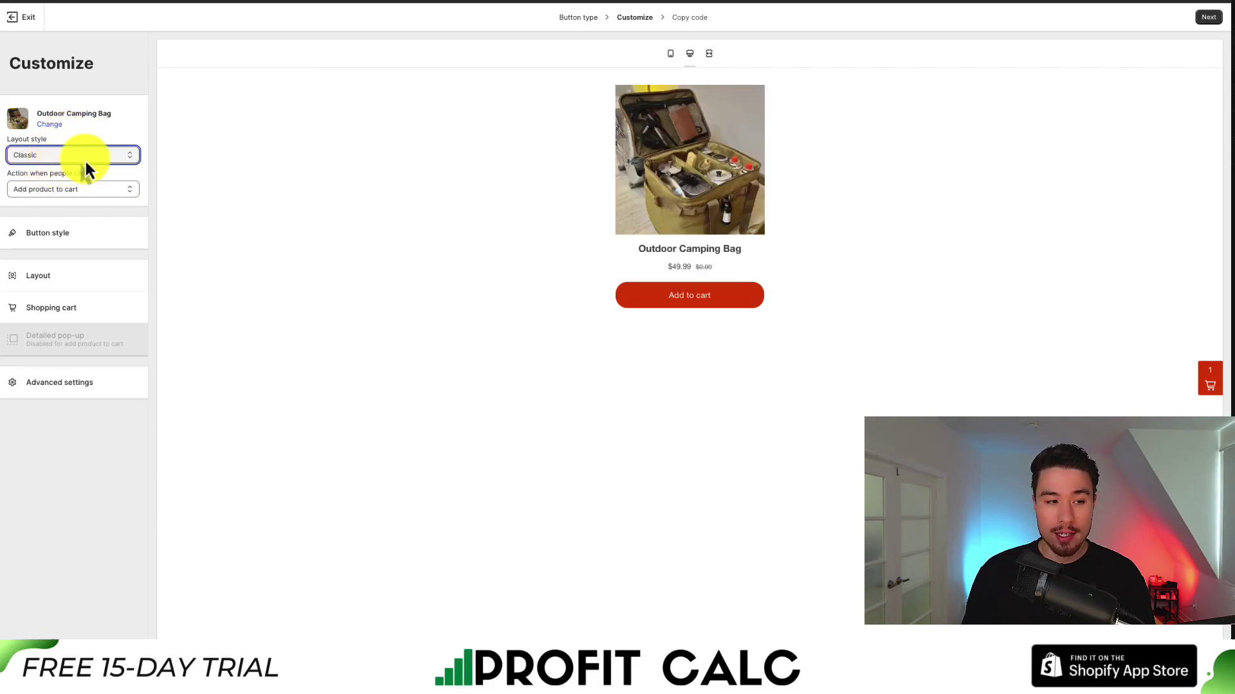
click(85, 158)
click(72, 171)
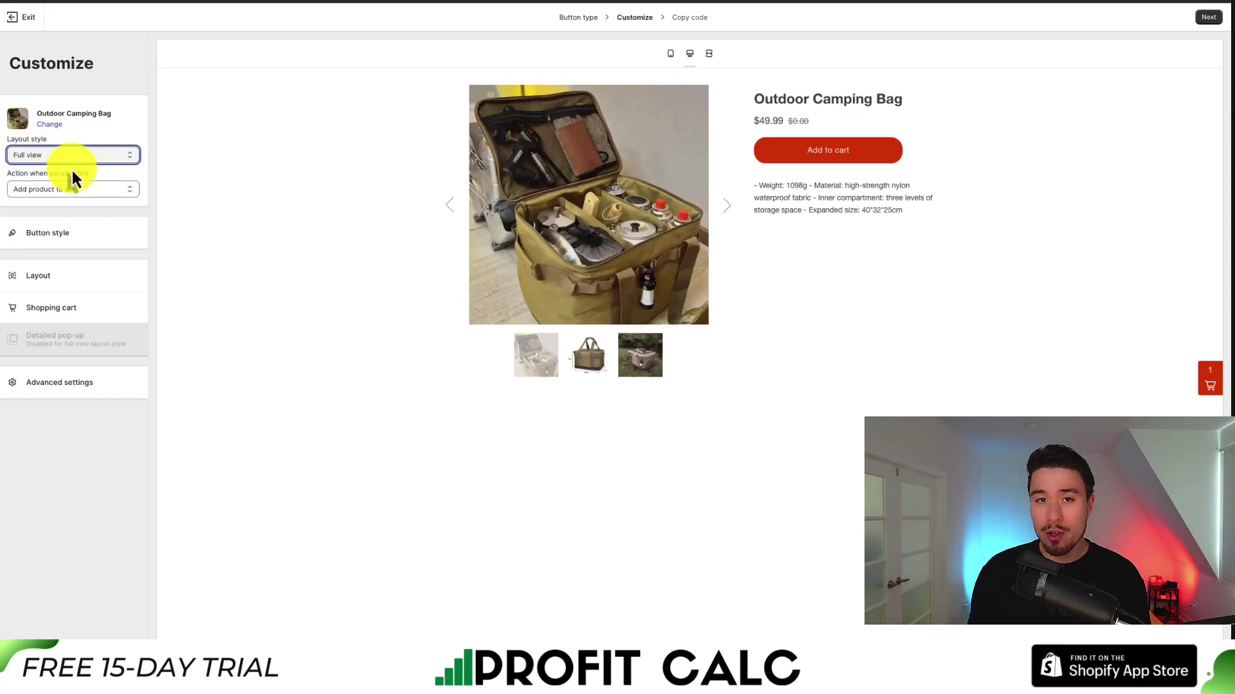
click(726, 205)
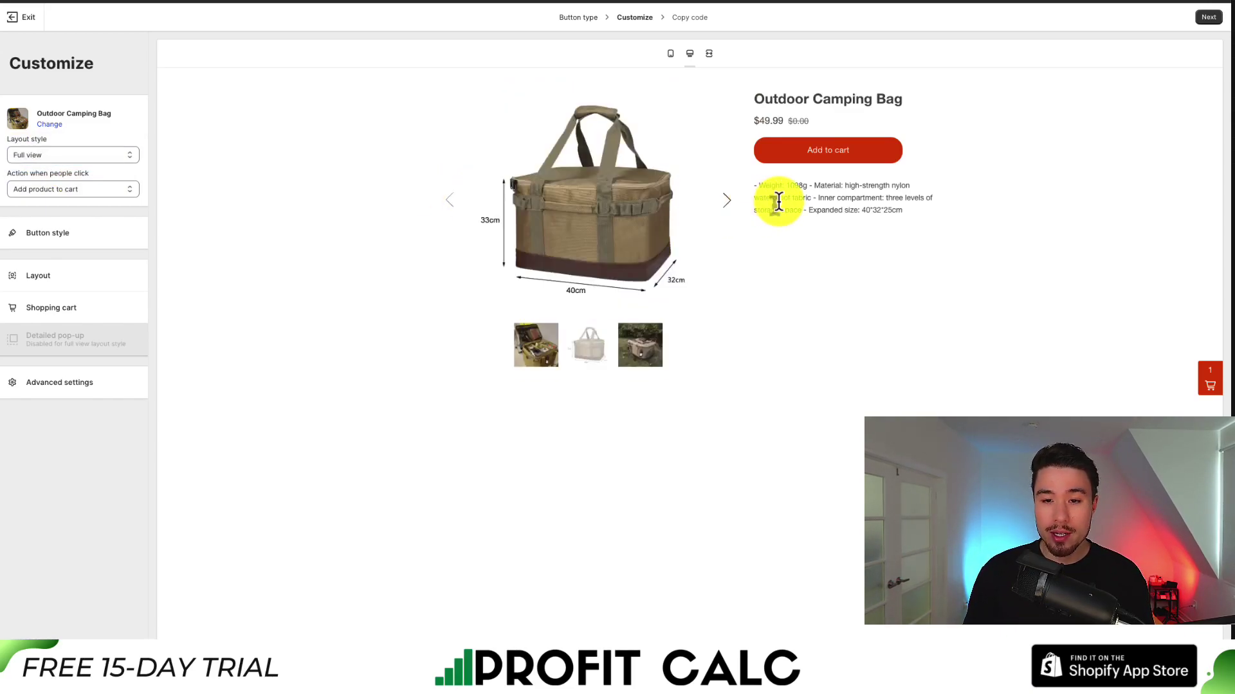
Make the button go directly to checkout and give it a black background
click(118, 187)
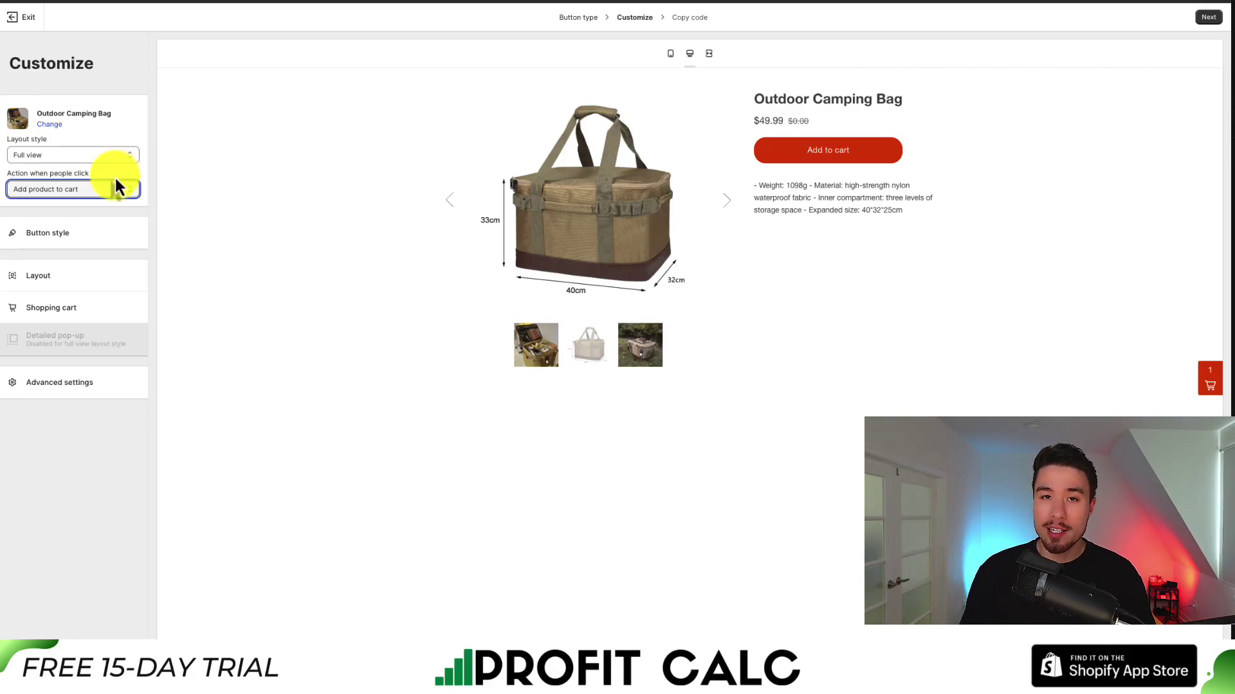
click(113, 189)
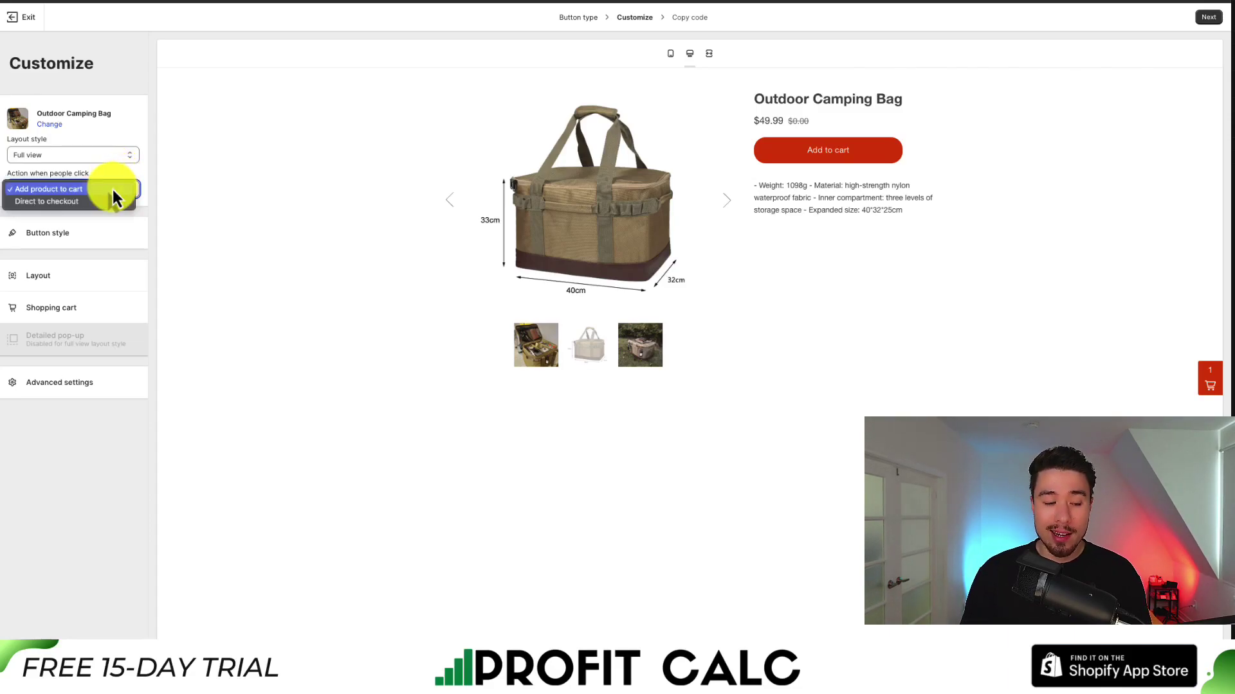
click(25, 205)
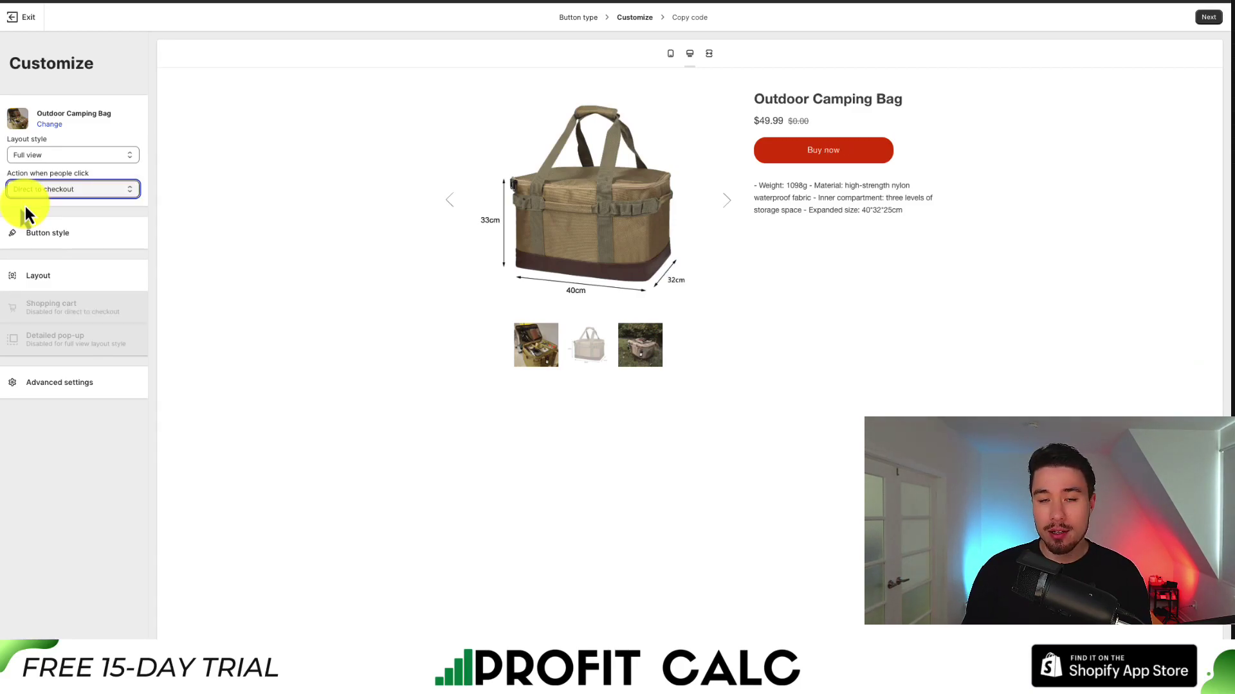
click(44, 233)
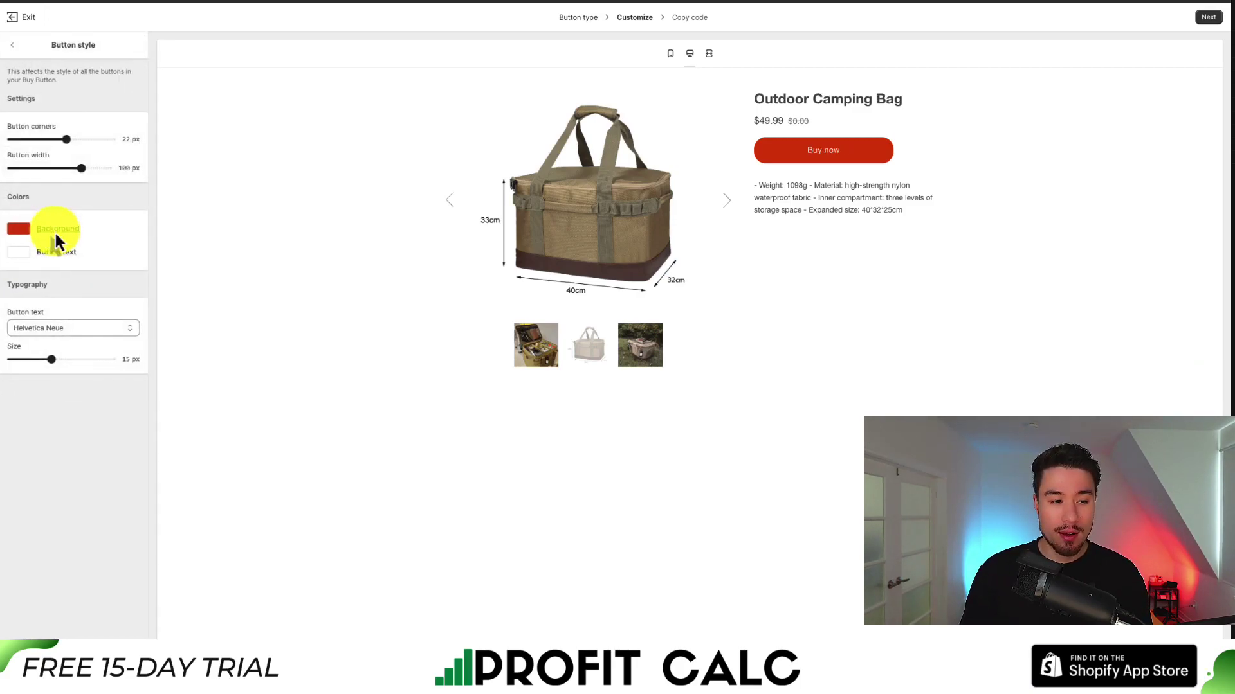
click(17, 236)
click(44, 118)
click(11, 44)
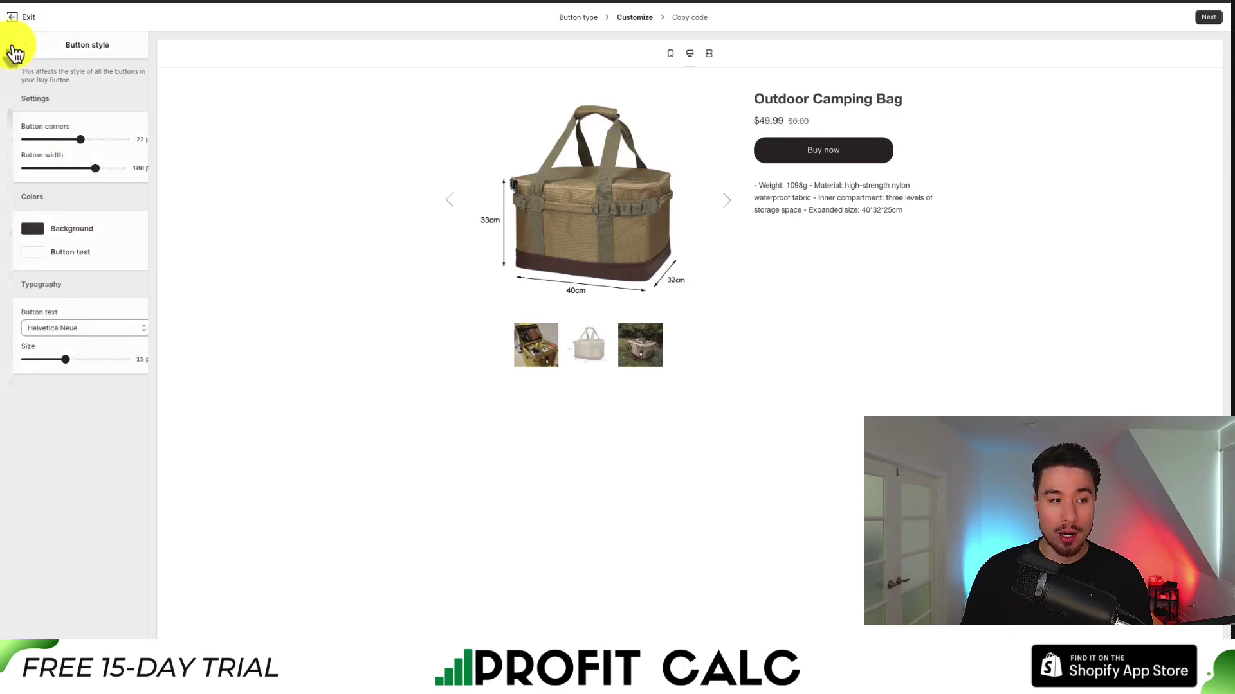
Check the button in mobile and desktop previews, then proceed to the embed code
click(671, 54)
click(688, 54)
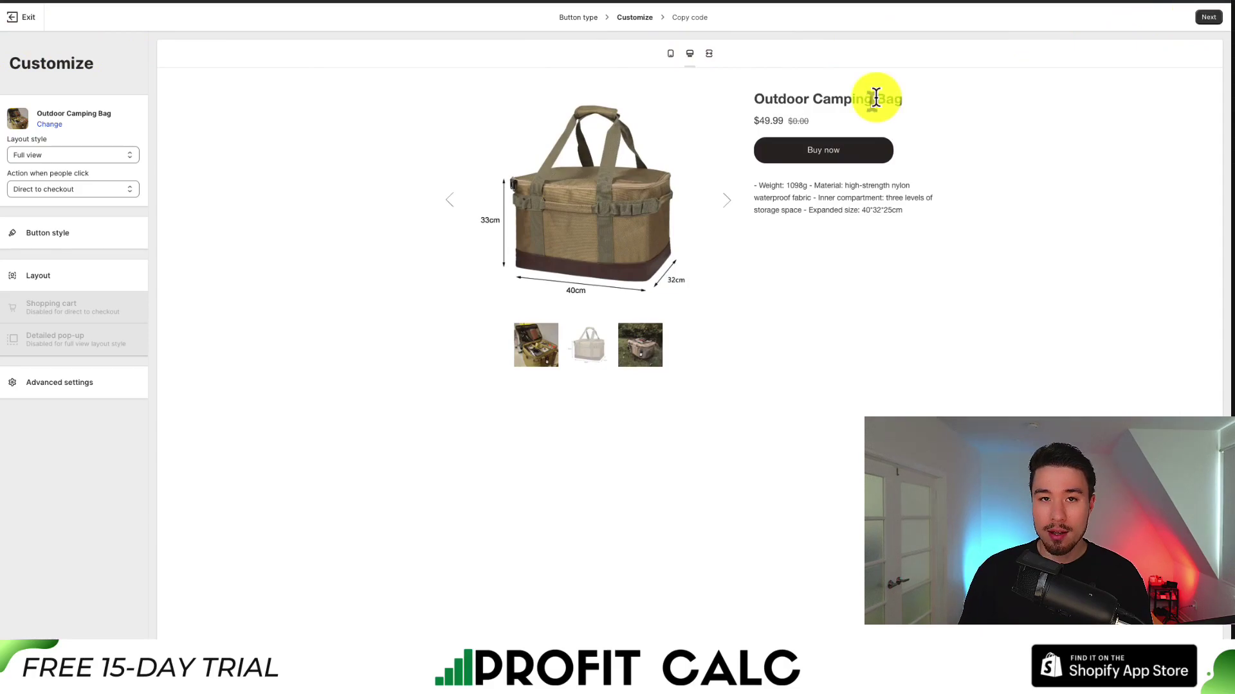
click(1210, 17)
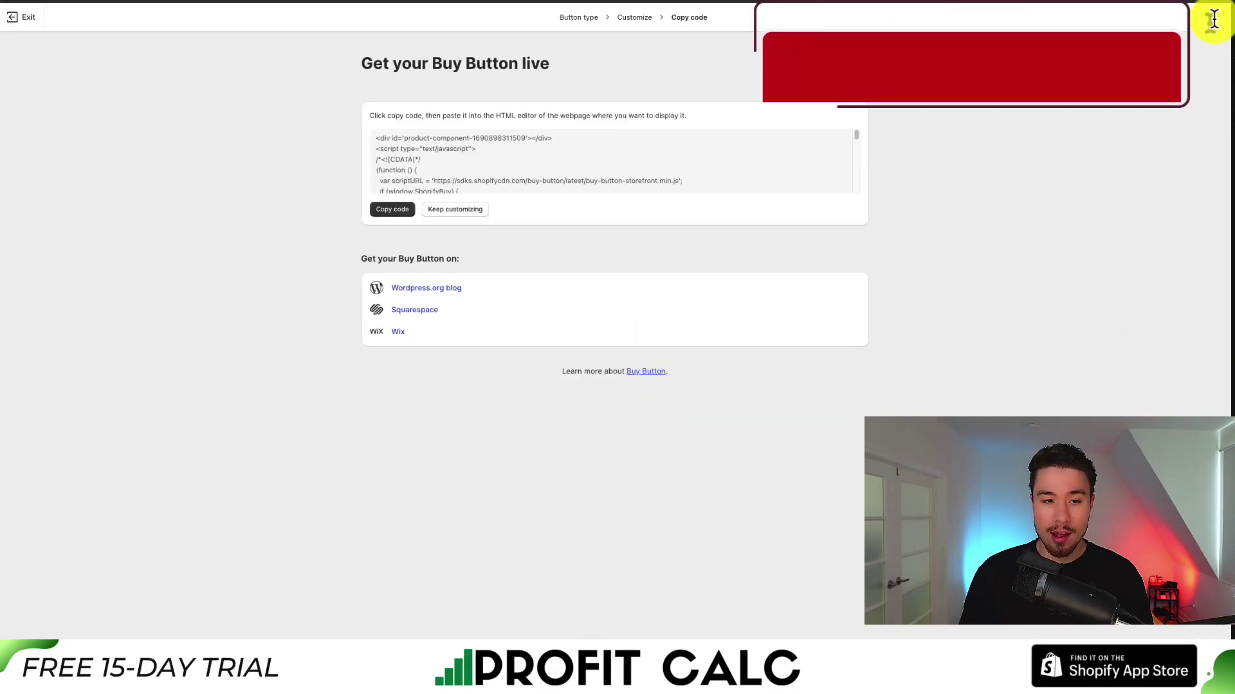
Read the pasting instructions and copy the Buy Button embed code
drag(388, 116, 565, 116)
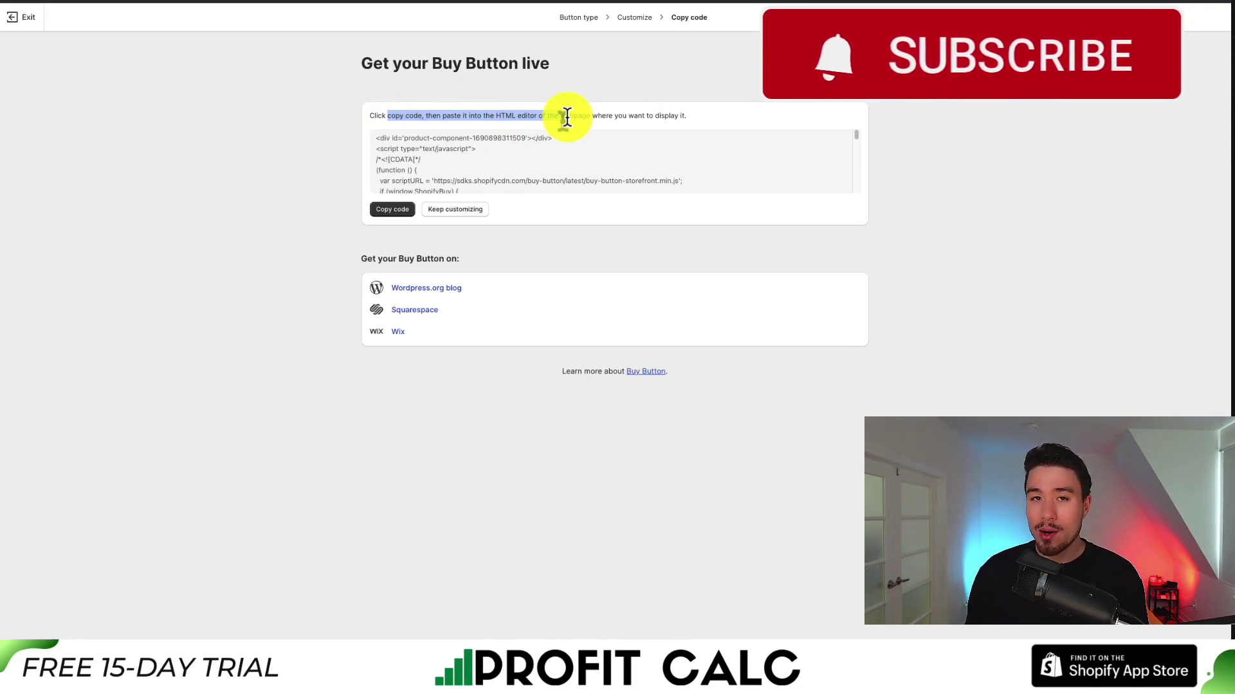
mouse_move(855, 135)
mouse_down()
mouse_move(851, 198)
mouse_move(854, 136)
mouse_up()
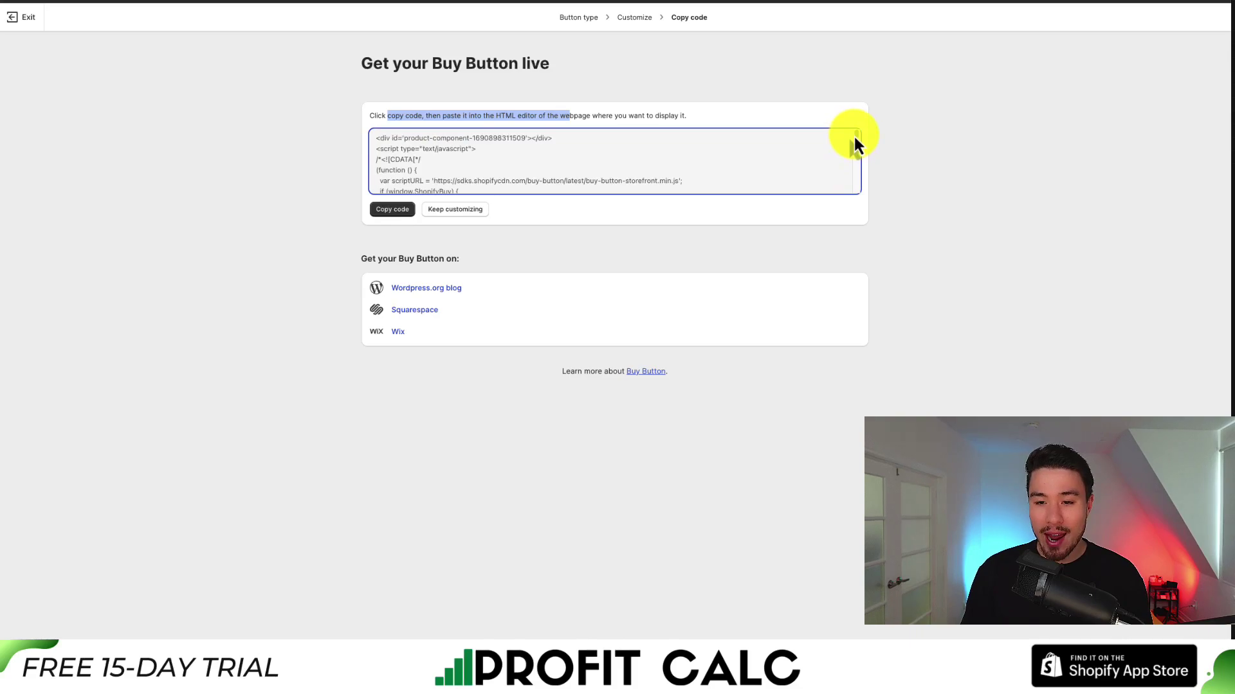
click(291, 200)
click(392, 210)
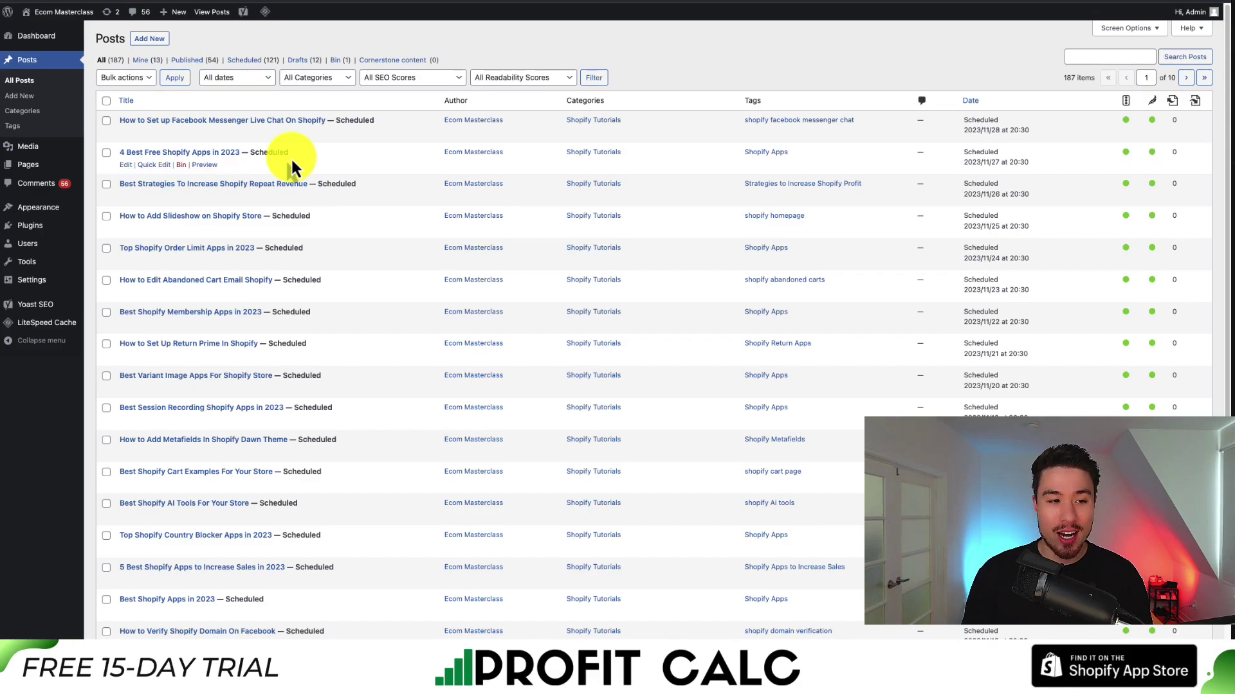
Start a new post and paste the embed code into a Custom HTML block
click(149, 41)
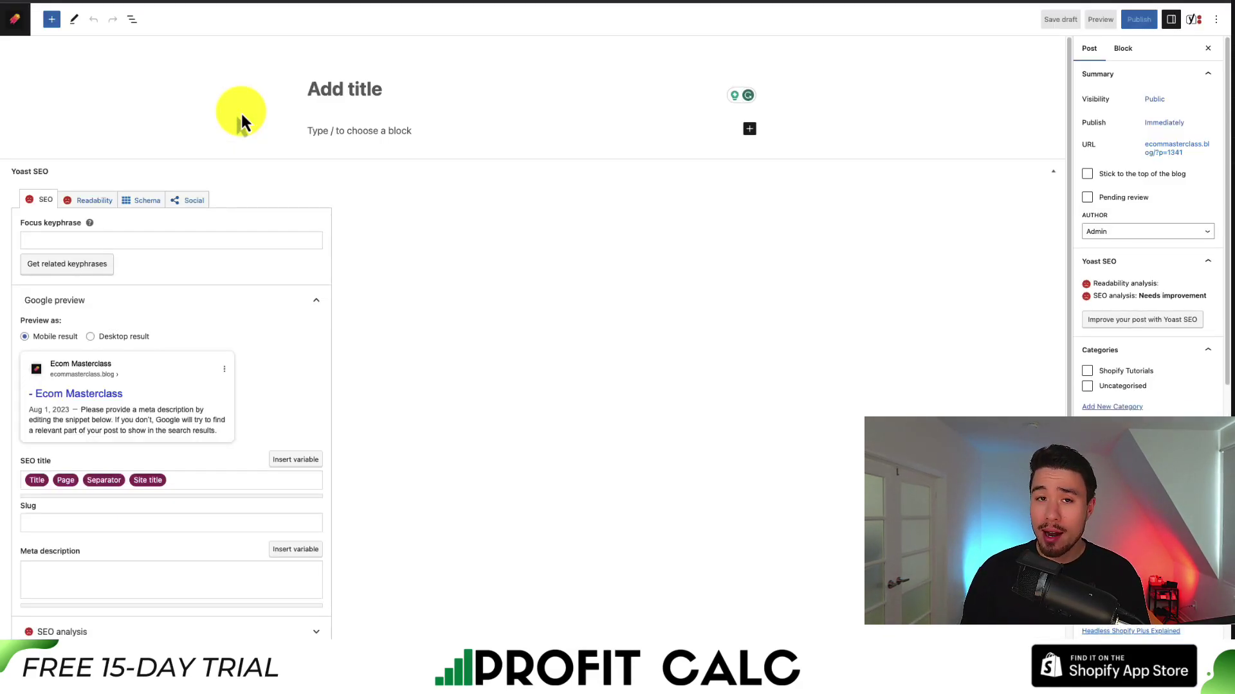
click(385, 133)
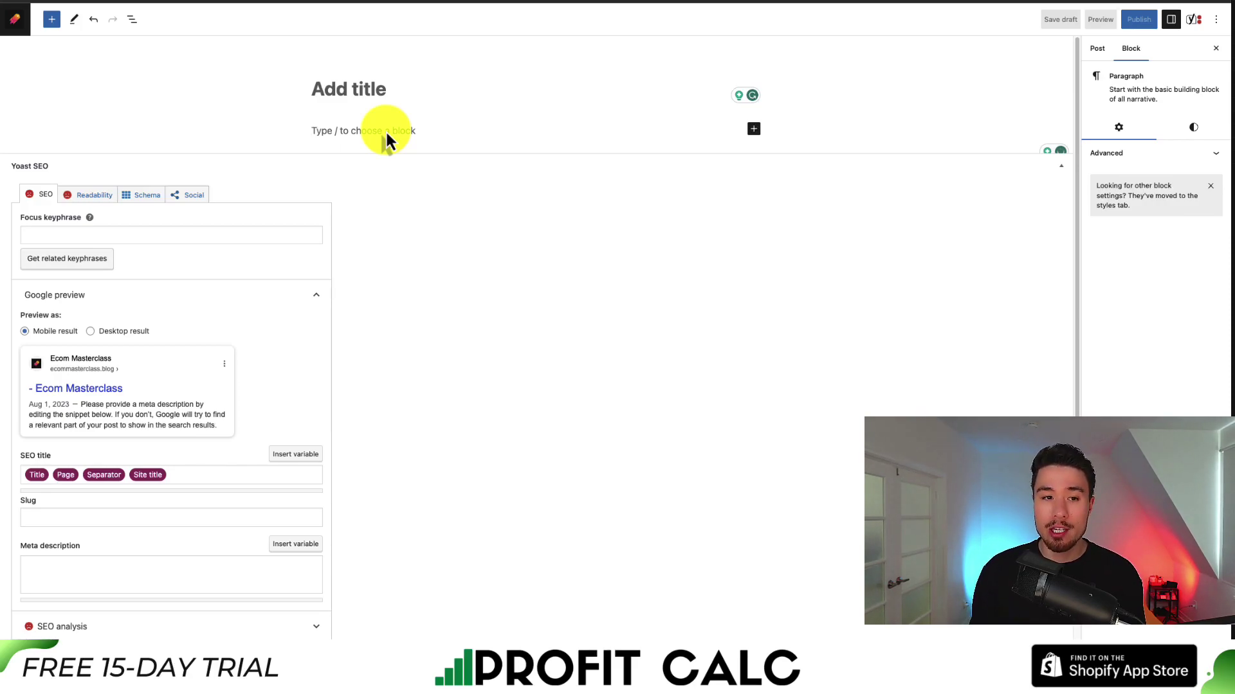
scroll(389, 125, down, 1)
scroll(391, 111, up, 1)
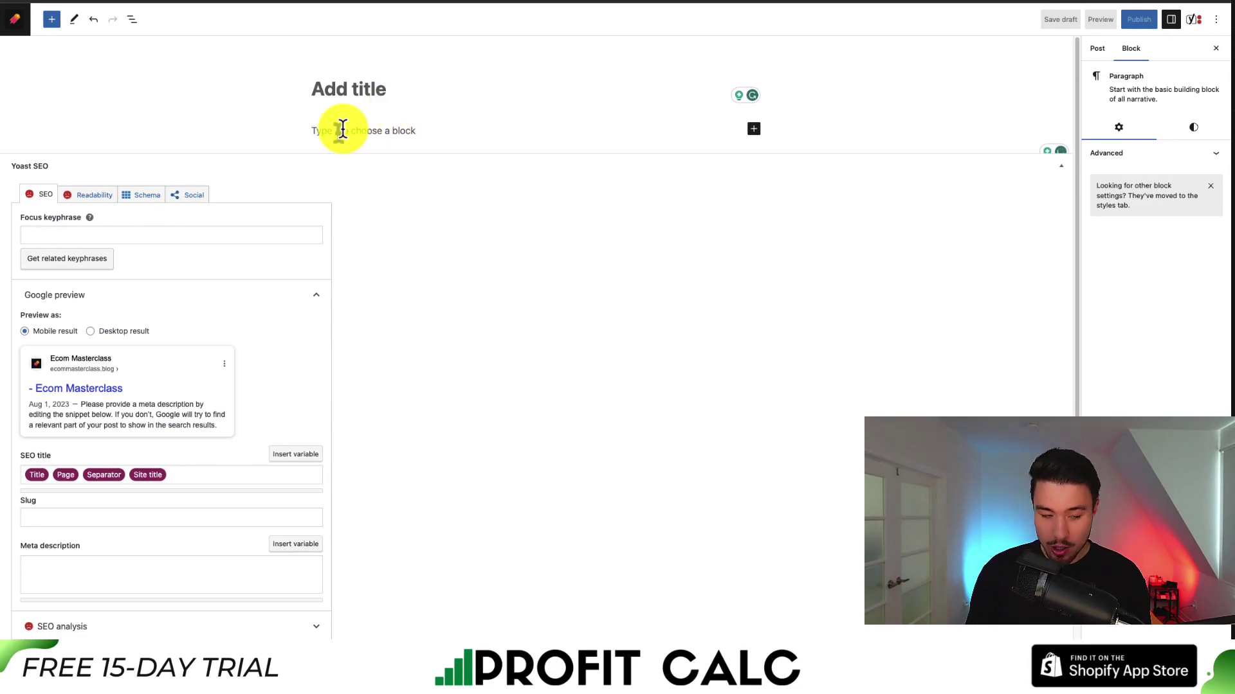
text(/custom)
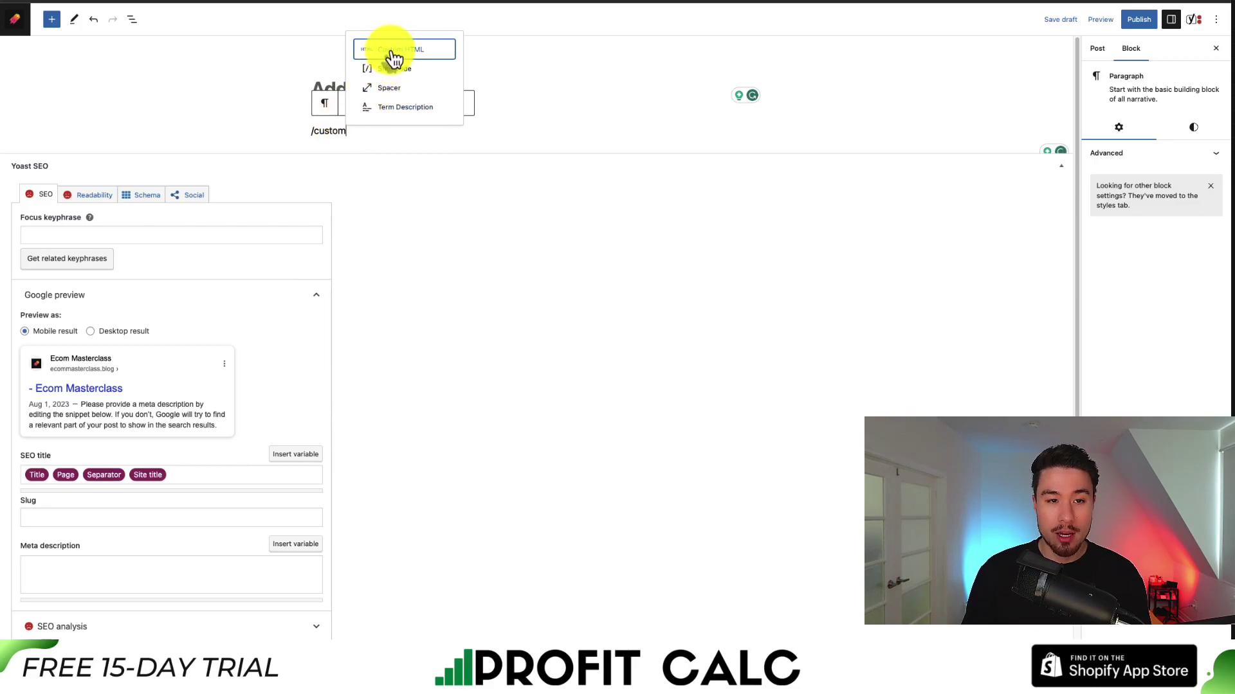
click(392, 51)
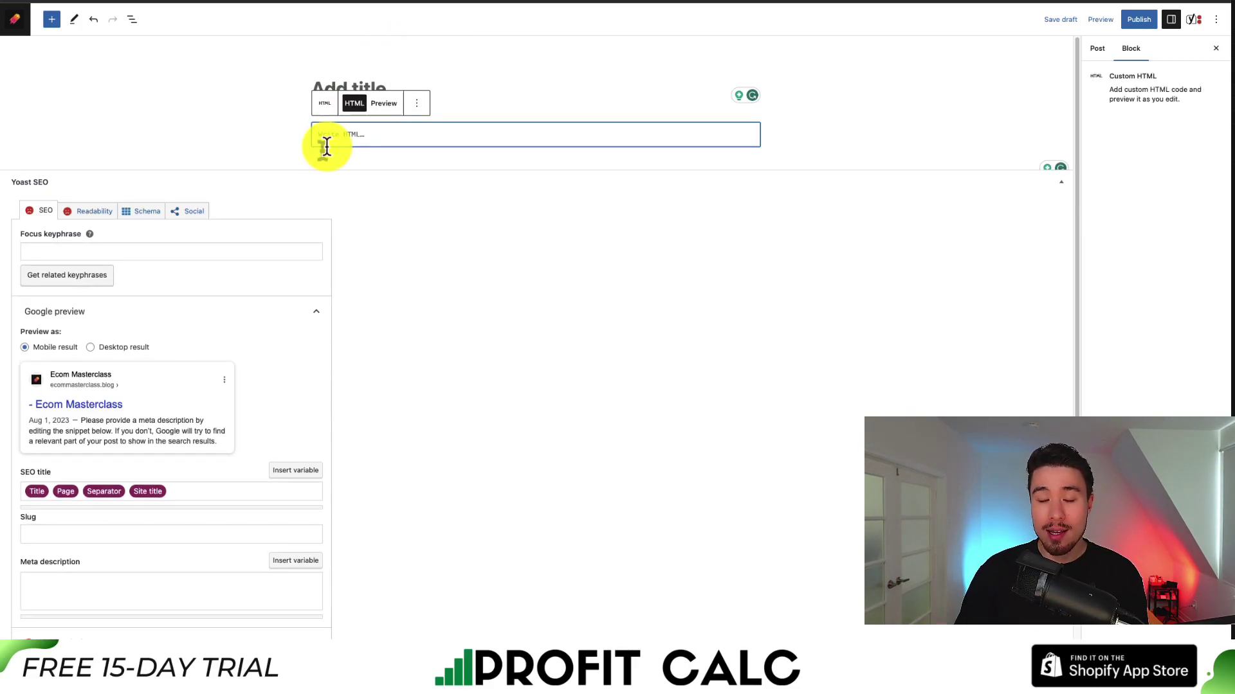
key(ctrl+v)
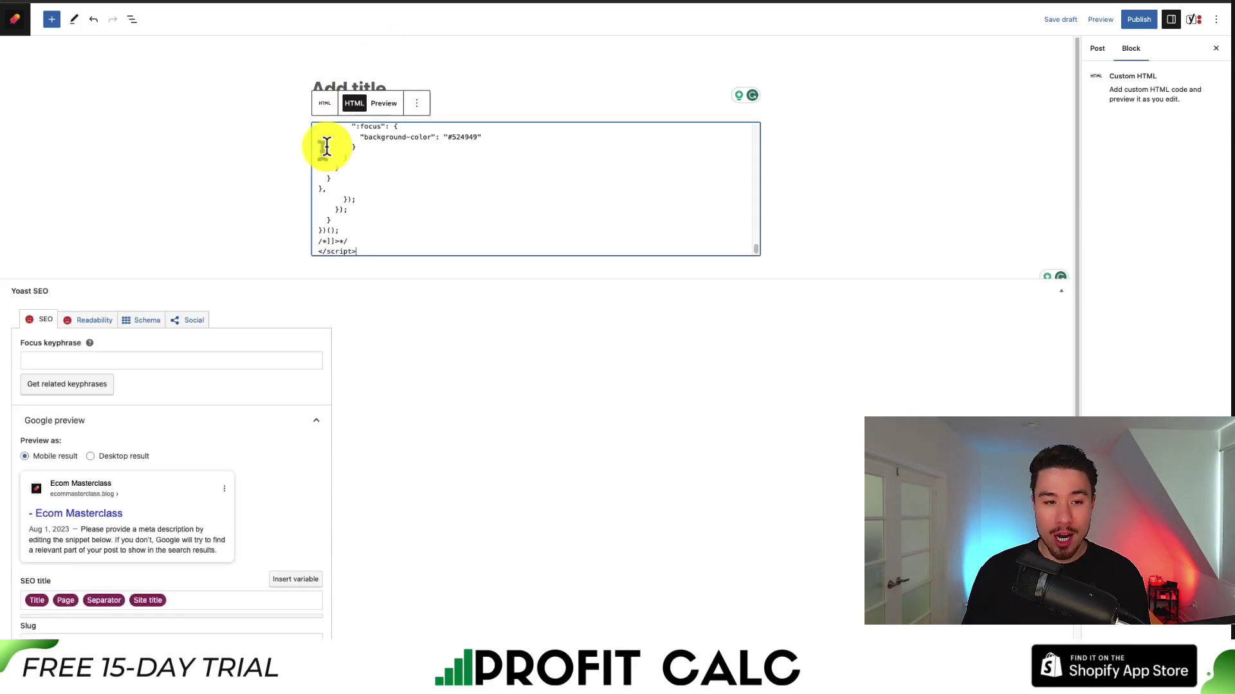
Title the post 'Camping Bag' and preview it in a new tab
click(386, 94)
text(Campgin)
key(BackSpace)
key(BackSpace)
key(BackSpace)
text(ing Bag)
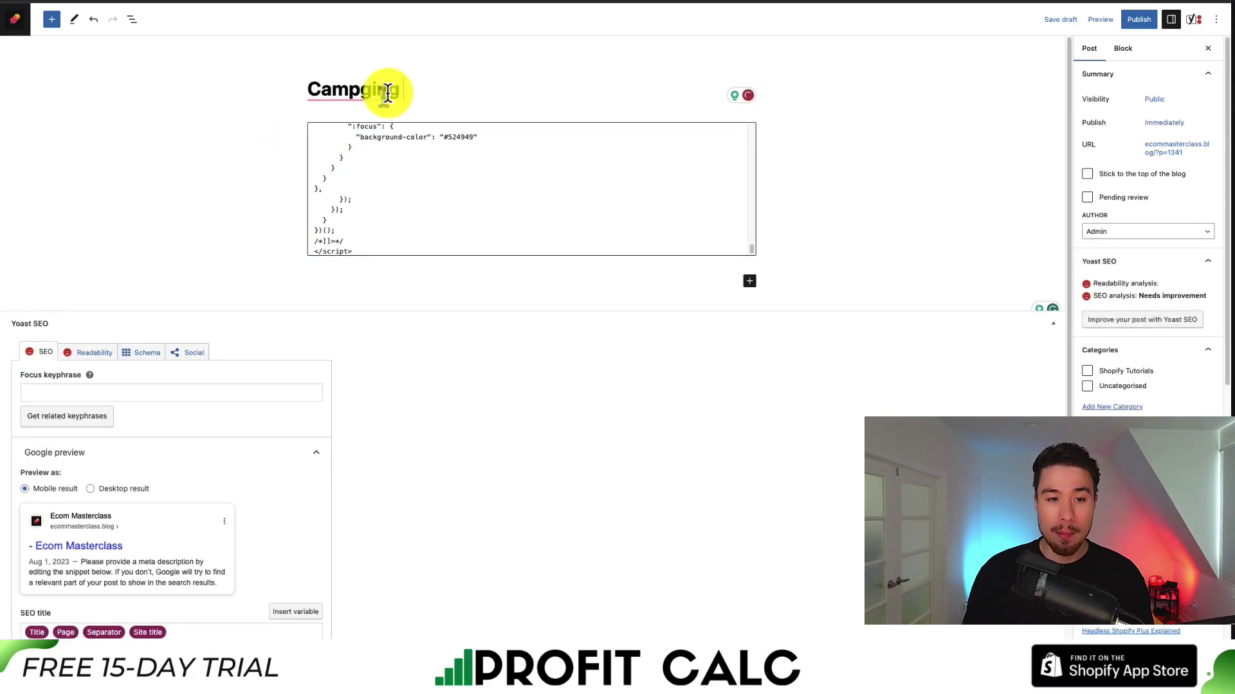
click(1097, 22)
click(1011, 116)
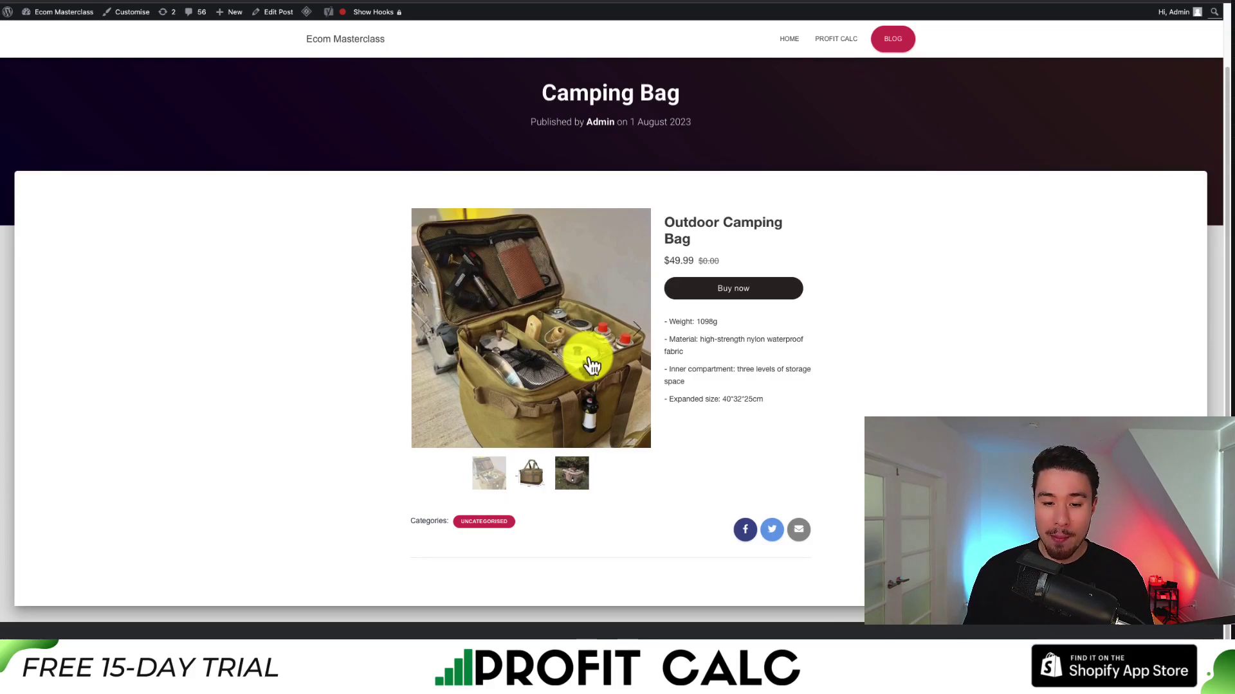
Test that the preview's Buy now button leads to the Shopify checkout at $49.99
click(718, 302)
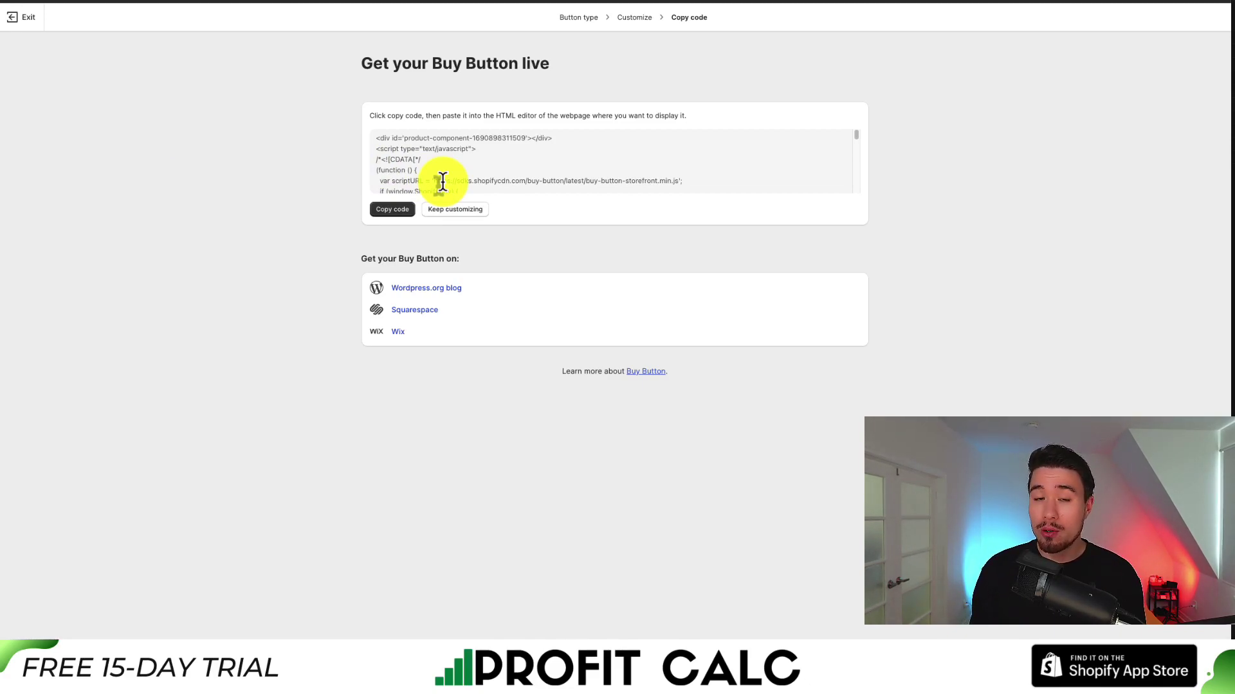
Scroll through the Buy Button embed code box to review it
scroll(436, 180, down, 10)
scroll(463, 167, up, 10)
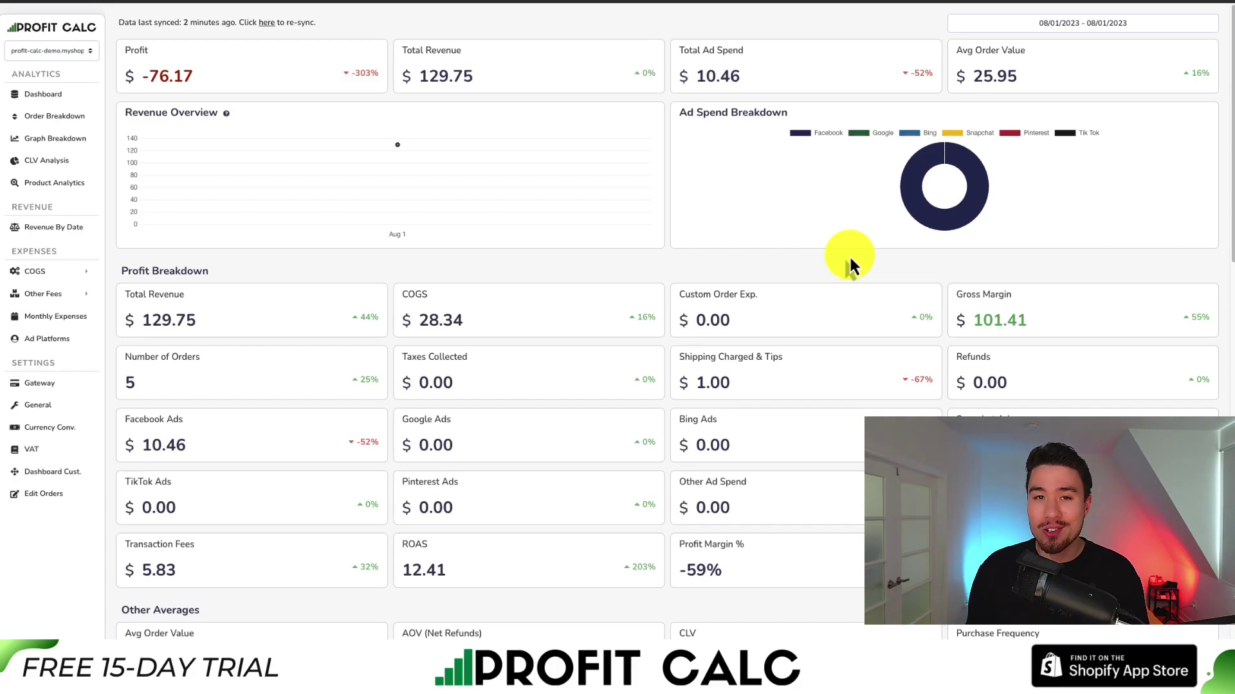
Set the Last 7 Days range (07/26/2023–08/01/2023) and scroll through the metrics
click(1091, 19)
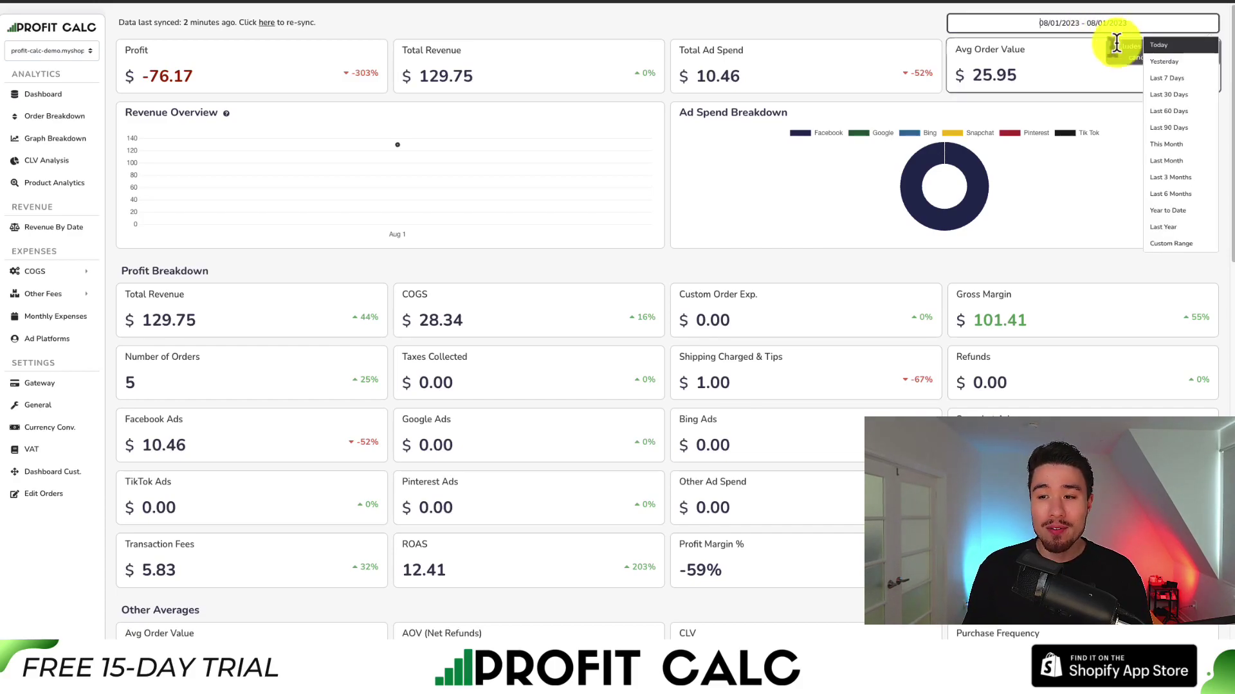
click(1155, 86)
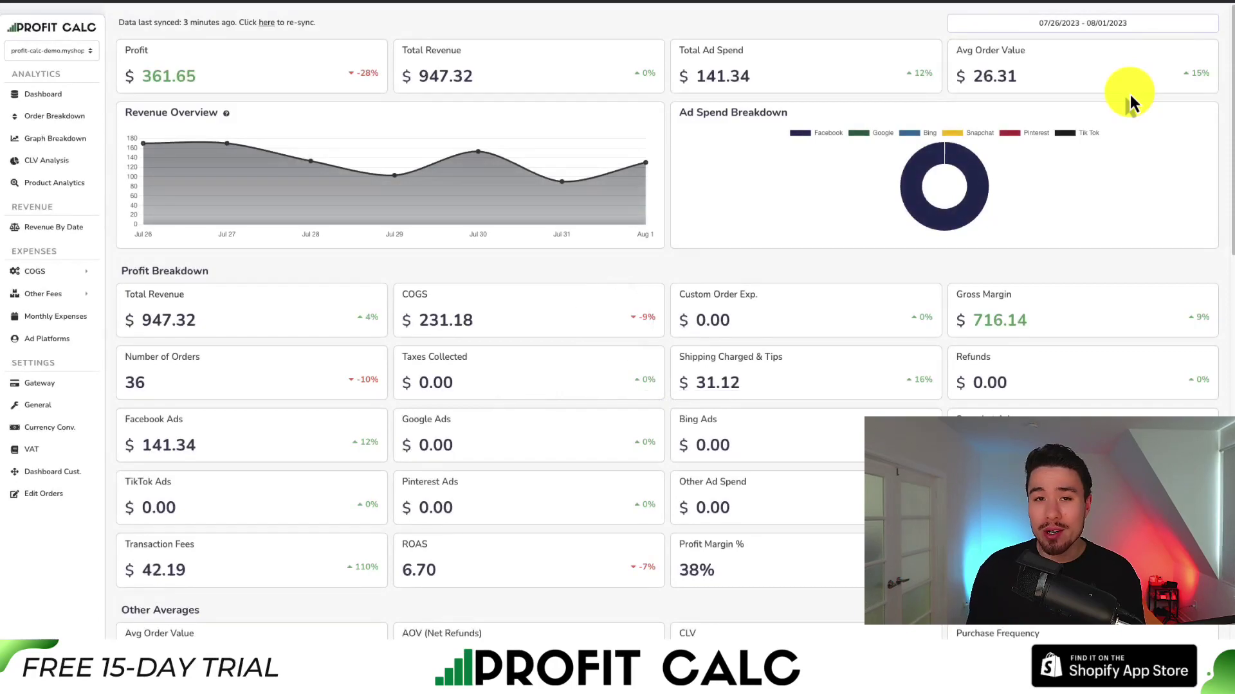
scroll(1219, 116, down, 4)
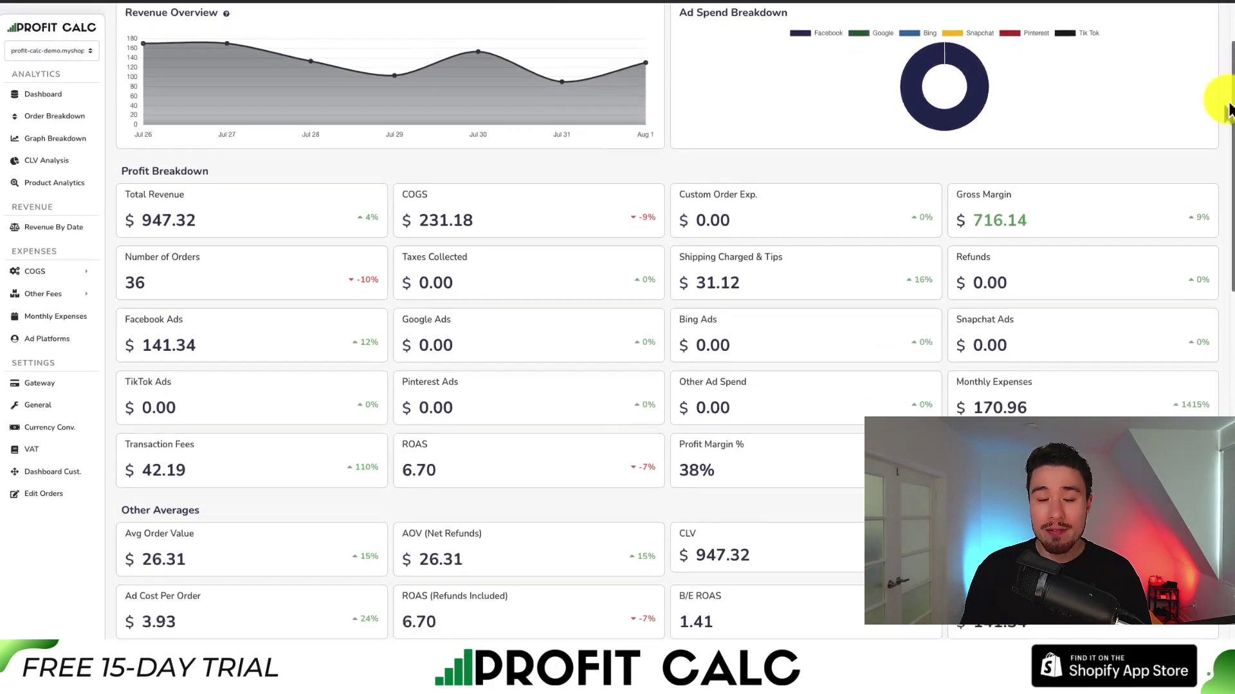
scroll(1214, 161, down, 8)
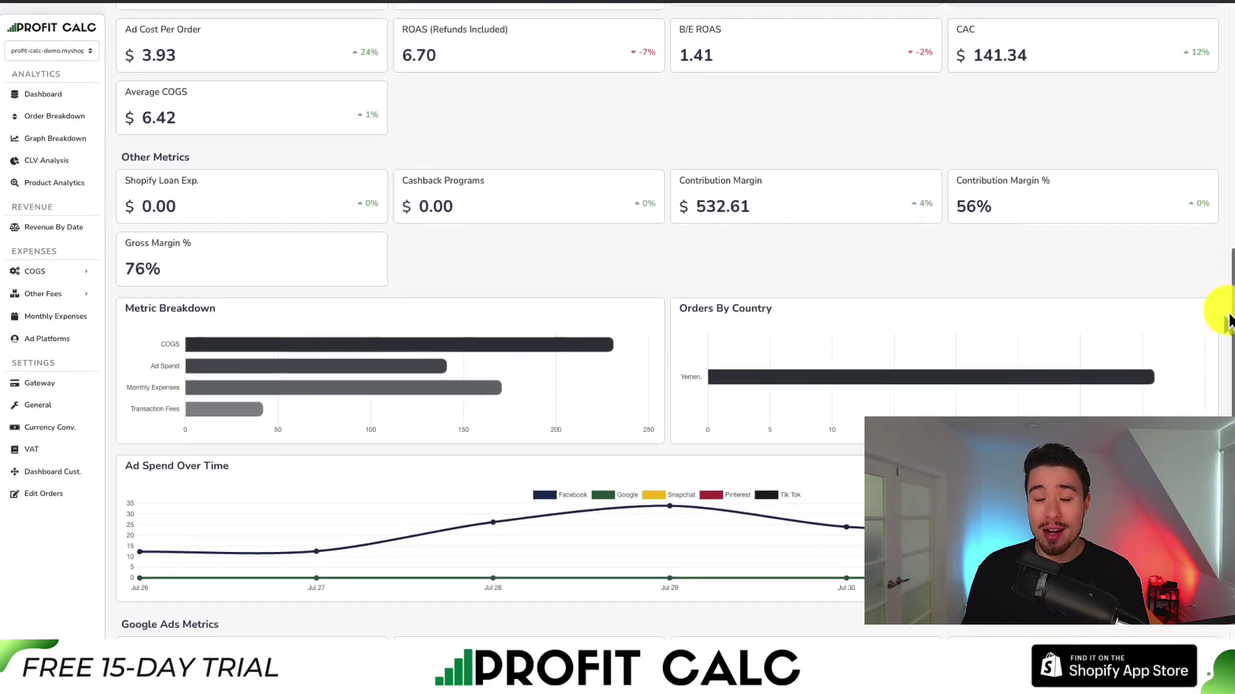
drag(1227, 328, 1230, 58)
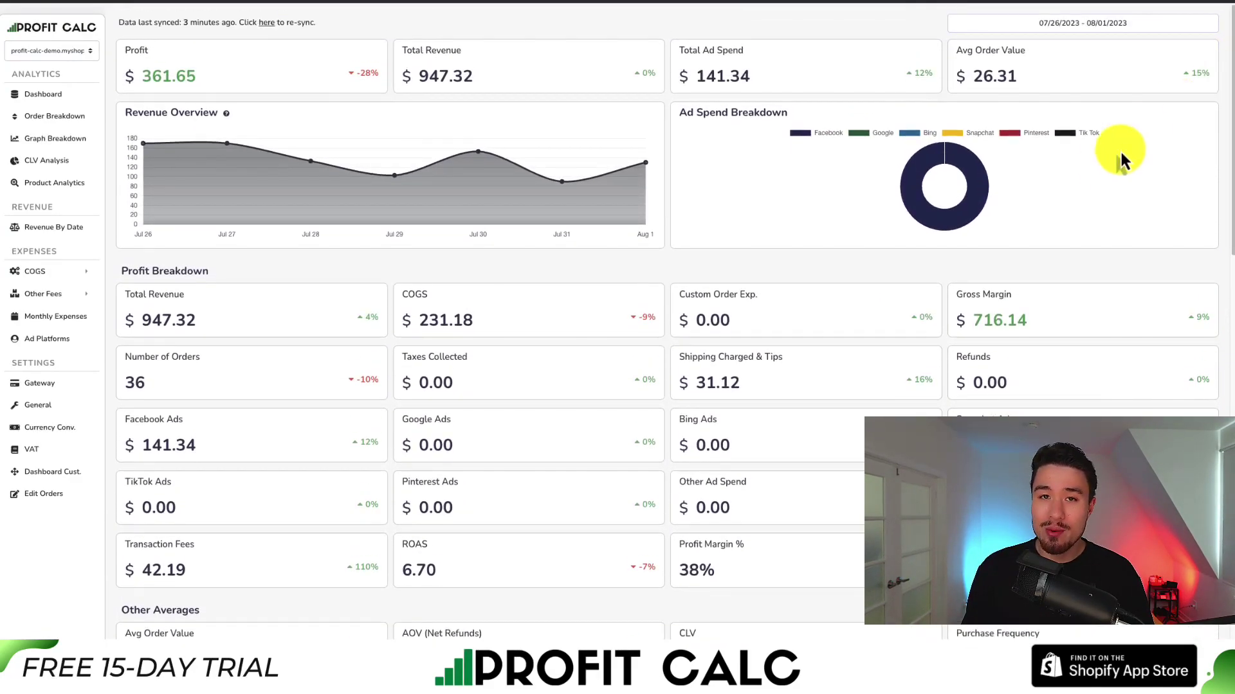